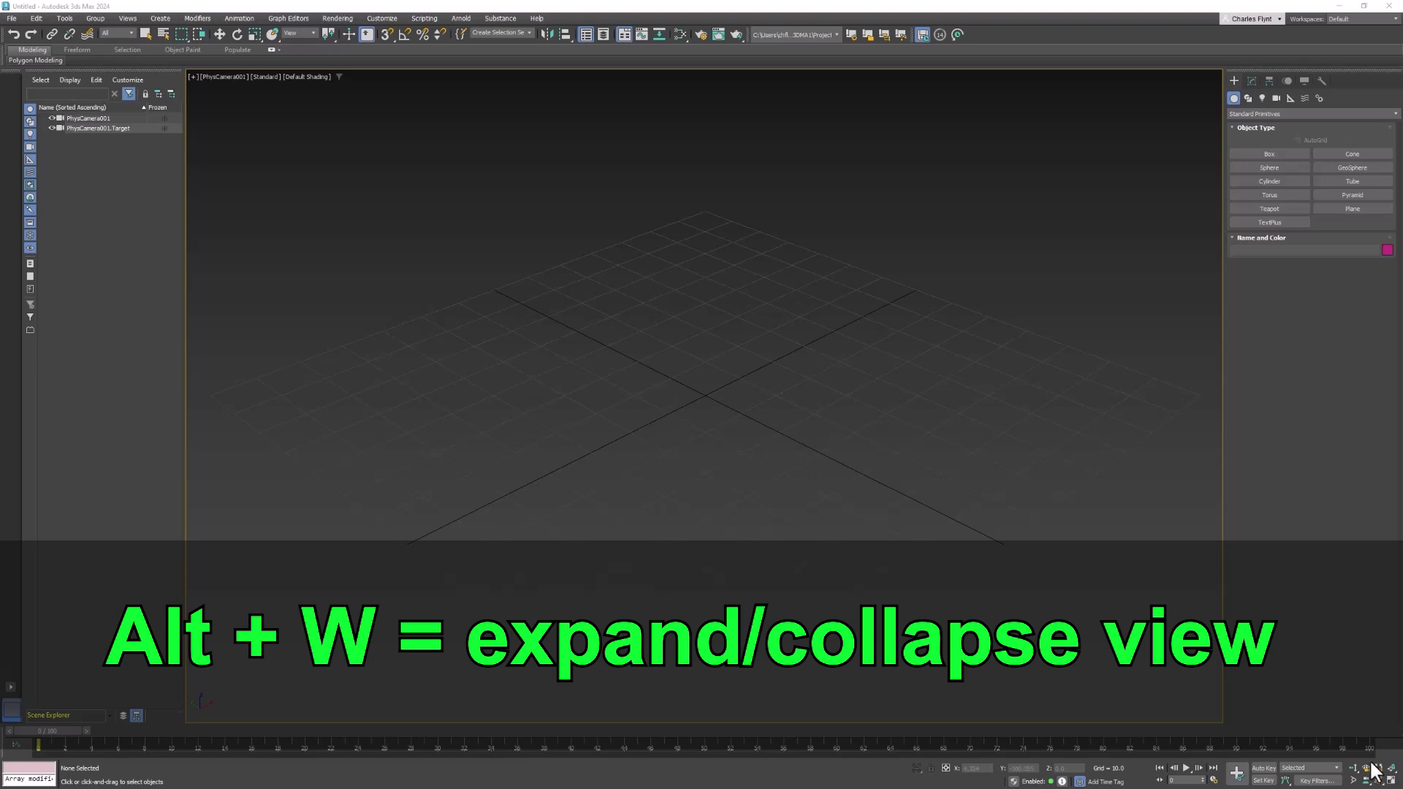
Step: Restore the four-viewport layout with Top, Front, Left and camera views
left_click(1390, 780)
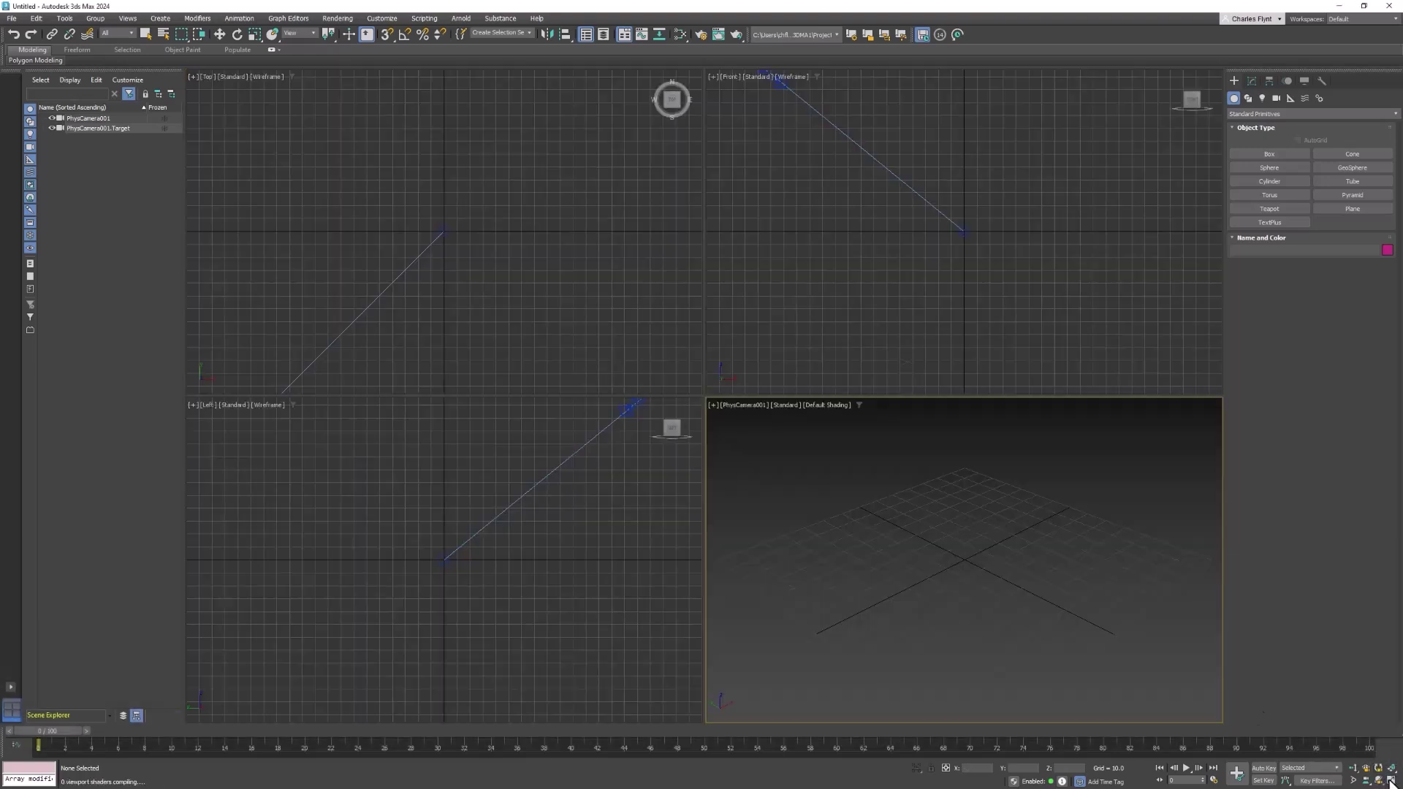
Step: Undo to remove the cameras, then place a TextPlus object (TextPlus001) in the Front view
key("ctrl+z")
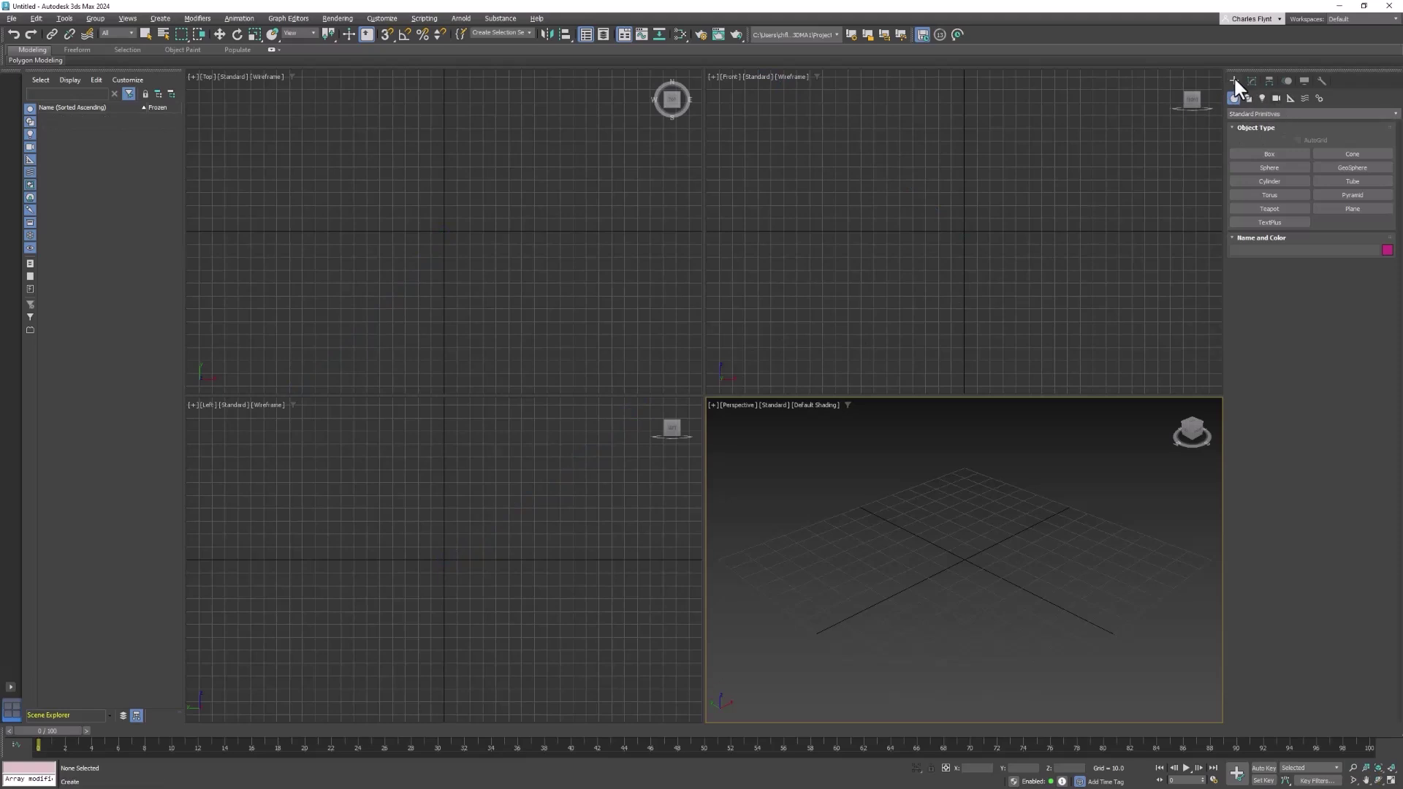
left_click(1259, 114)
left_click(1258, 113)
left_click(1270, 221)
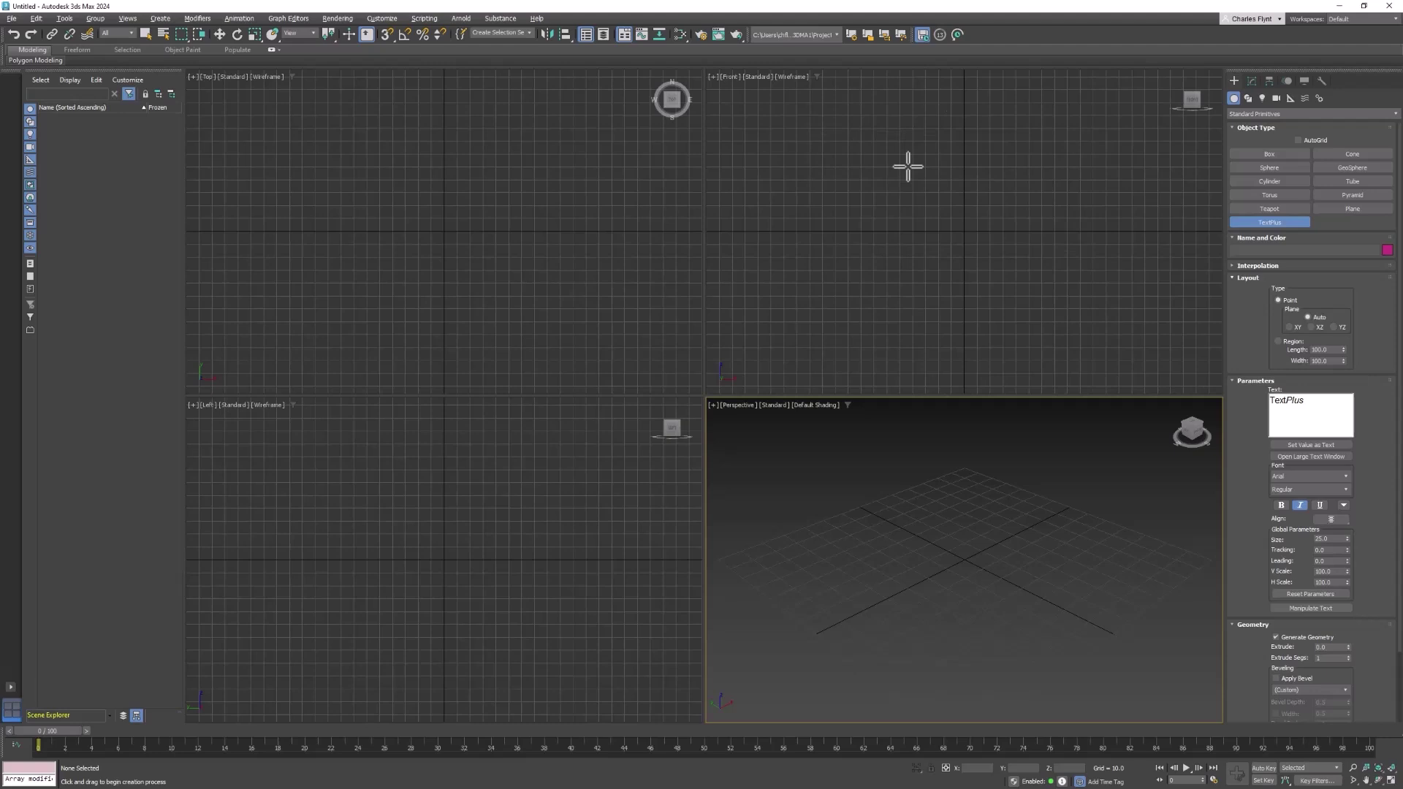
left_click(965, 182)
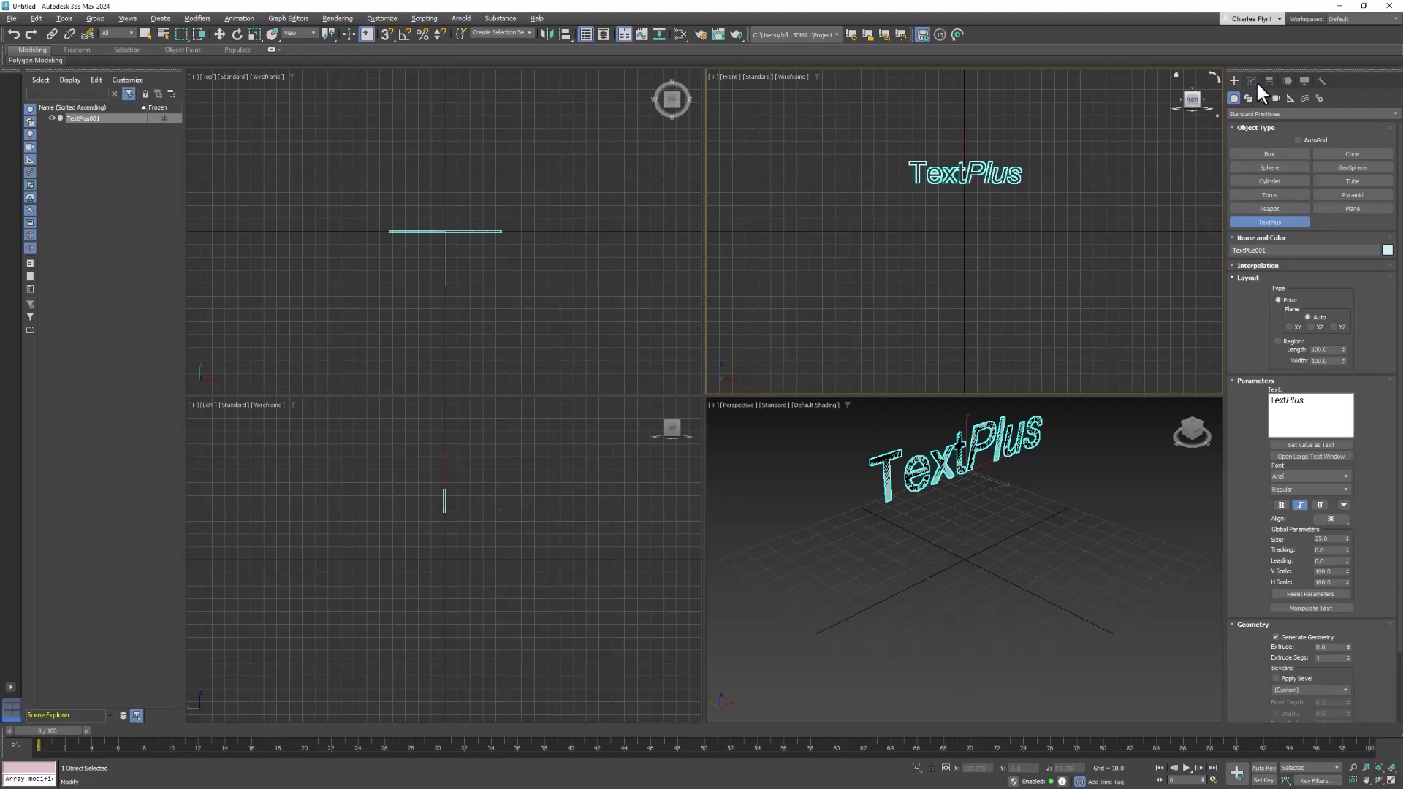
Step: Zero TextPlus001's X, Y and Z position spinners so it sits on the world grid
left_click(1255, 78)
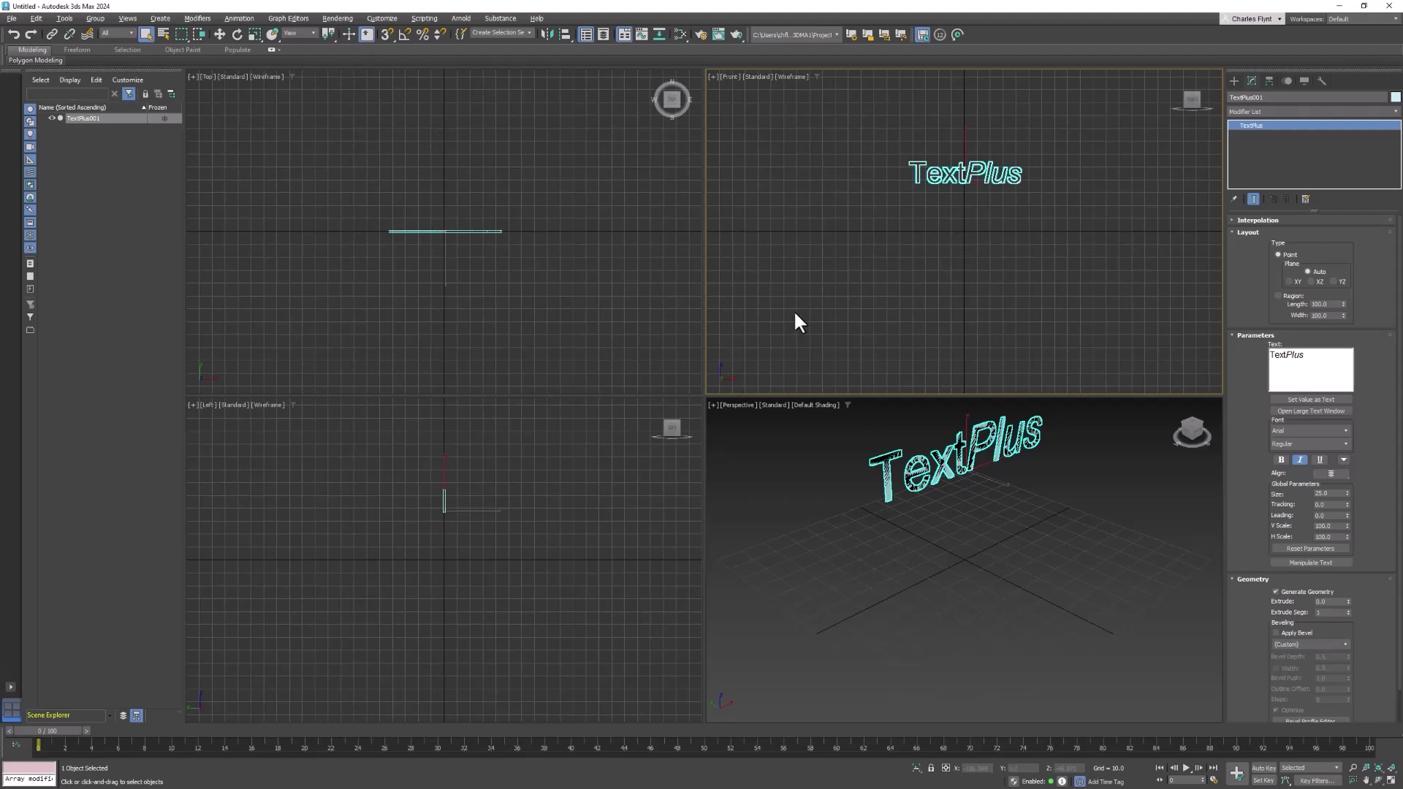
left_click(218, 34)
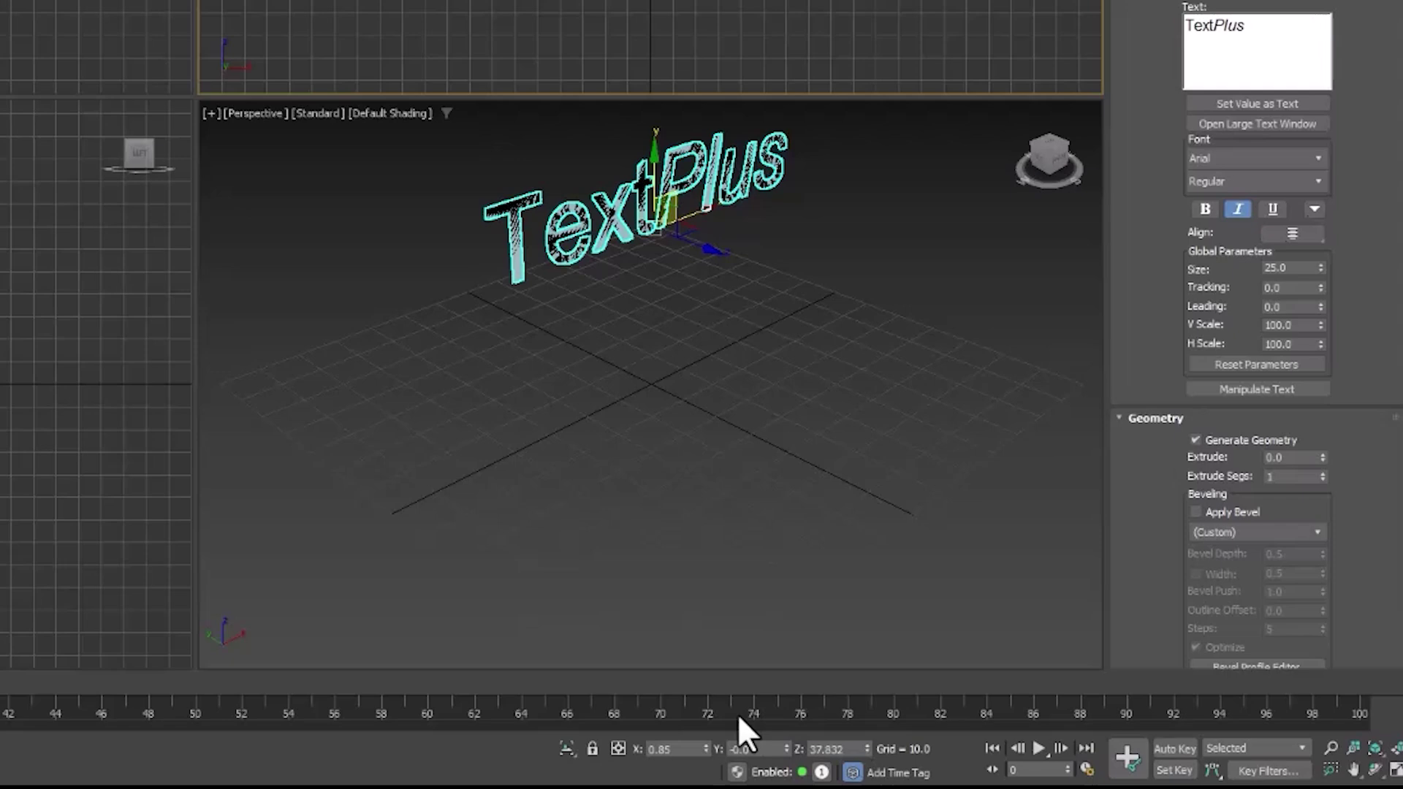
right_click(707, 746)
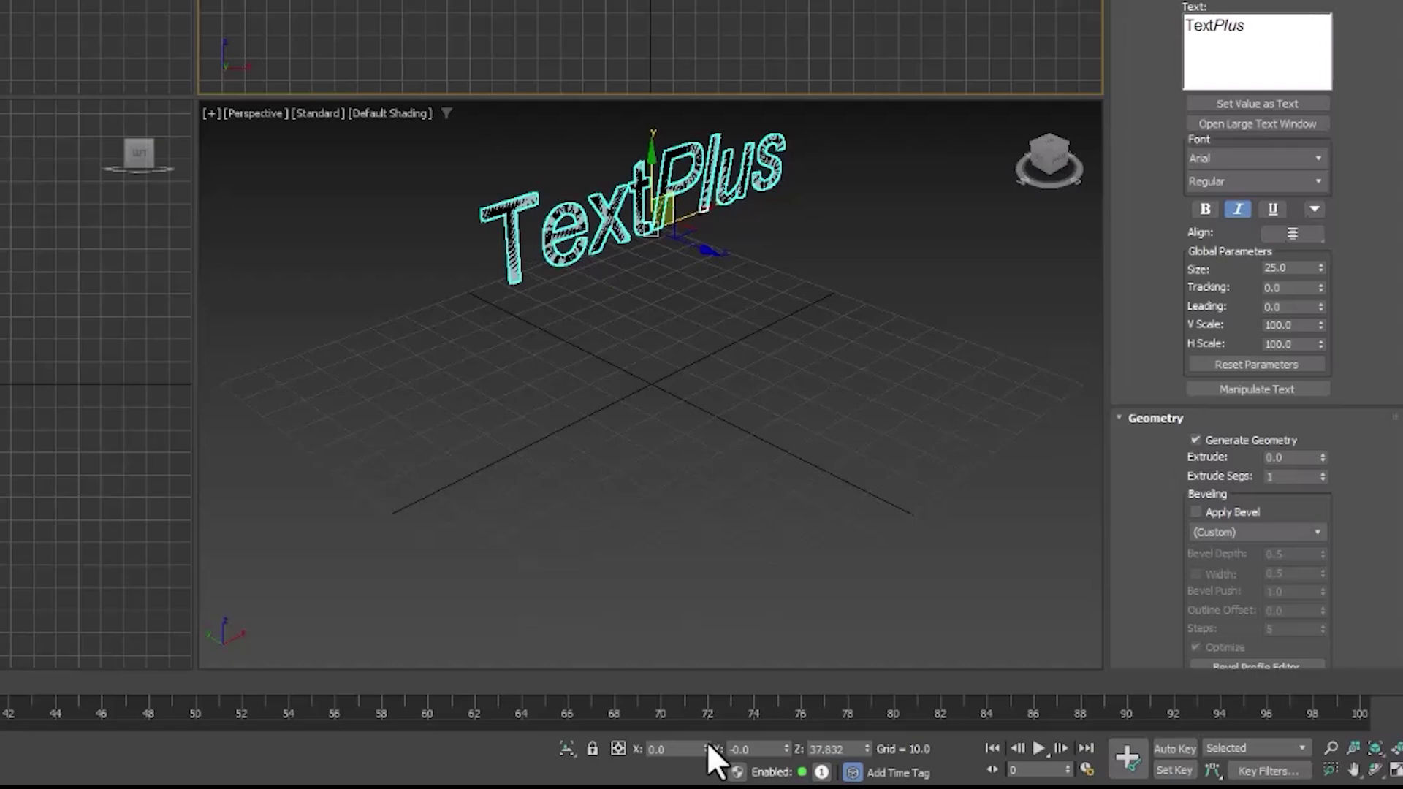
right_click(786, 744)
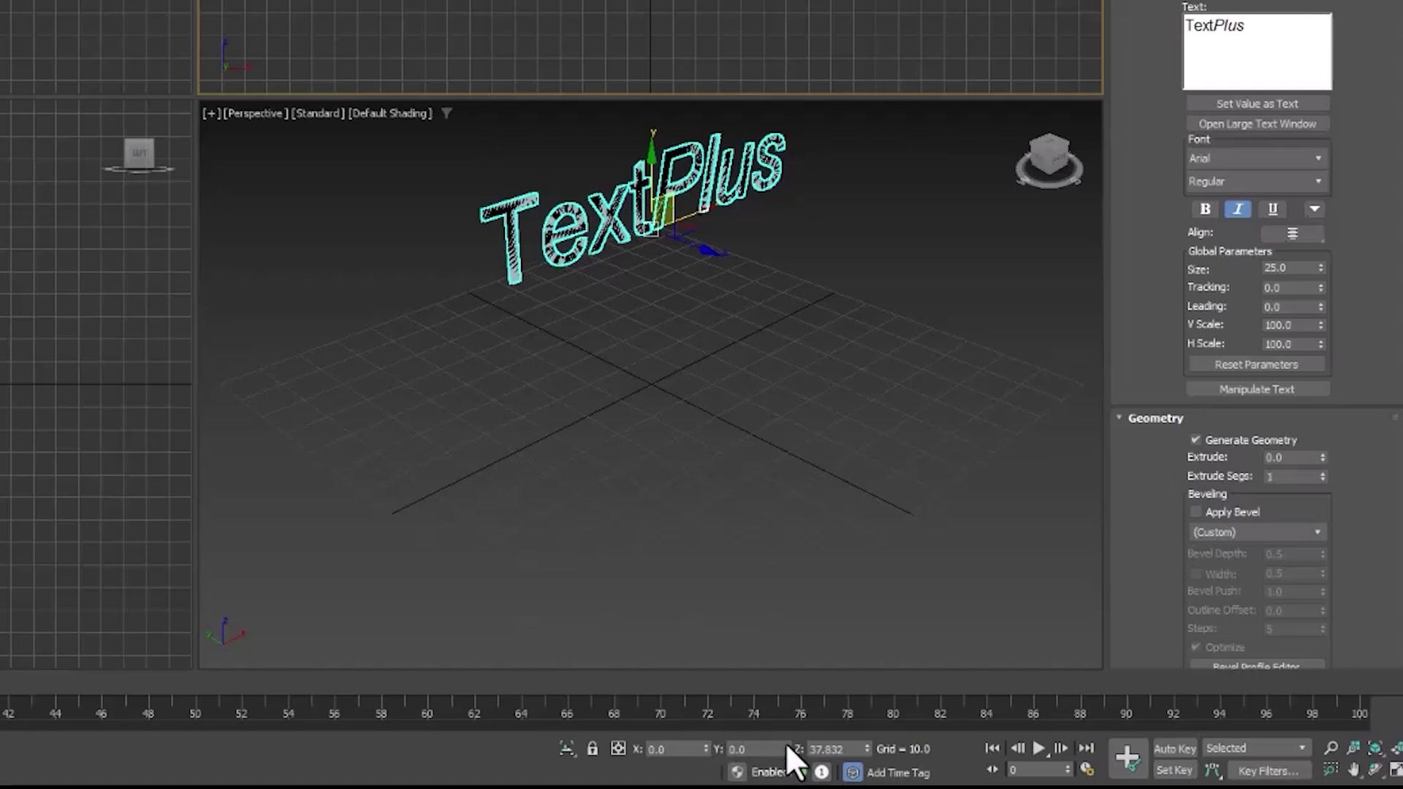
right_click(868, 748)
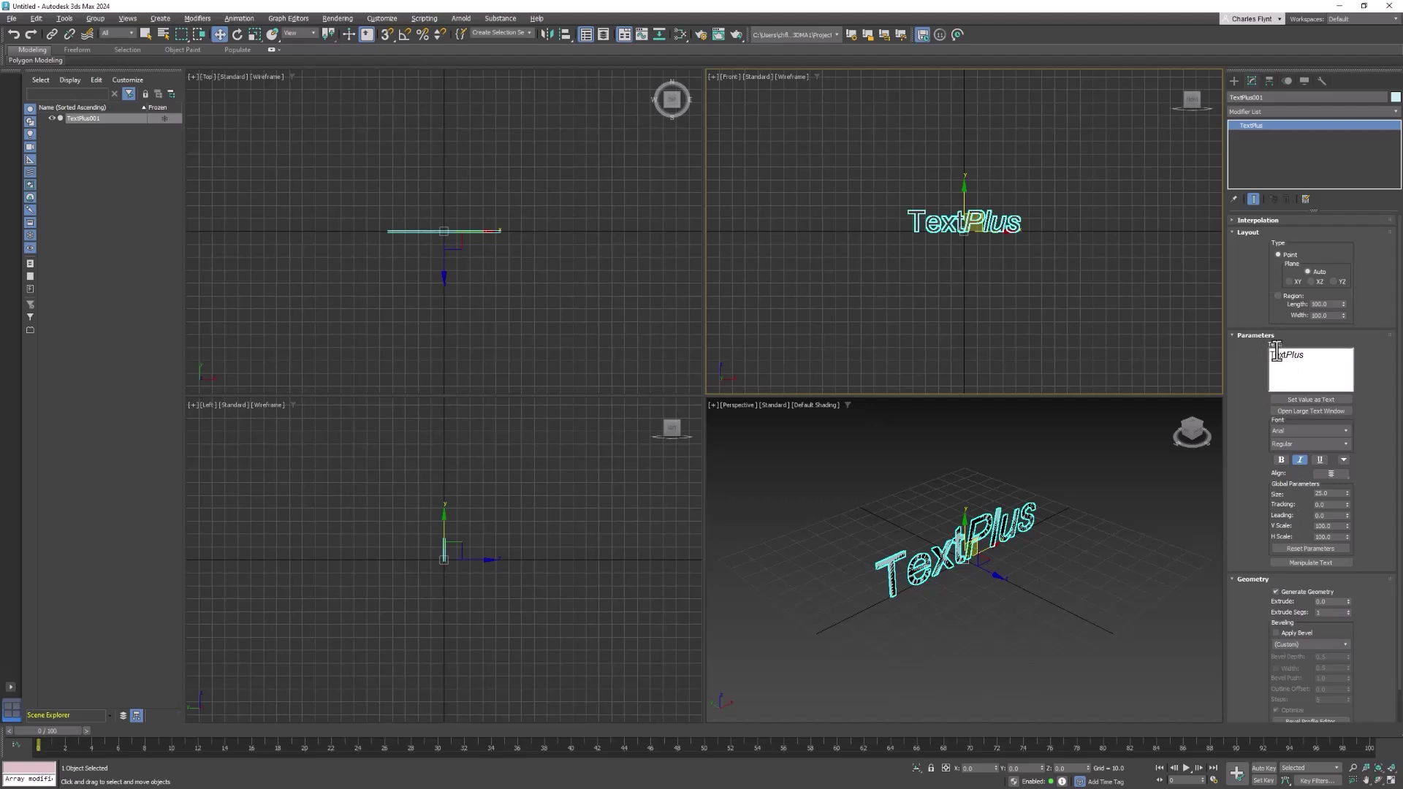
Step: Replace the placeholder 'TextPlus' wording with 'FLYNT'
left_click_drag(1306, 356, 1204, 343)
key("BackSpace")
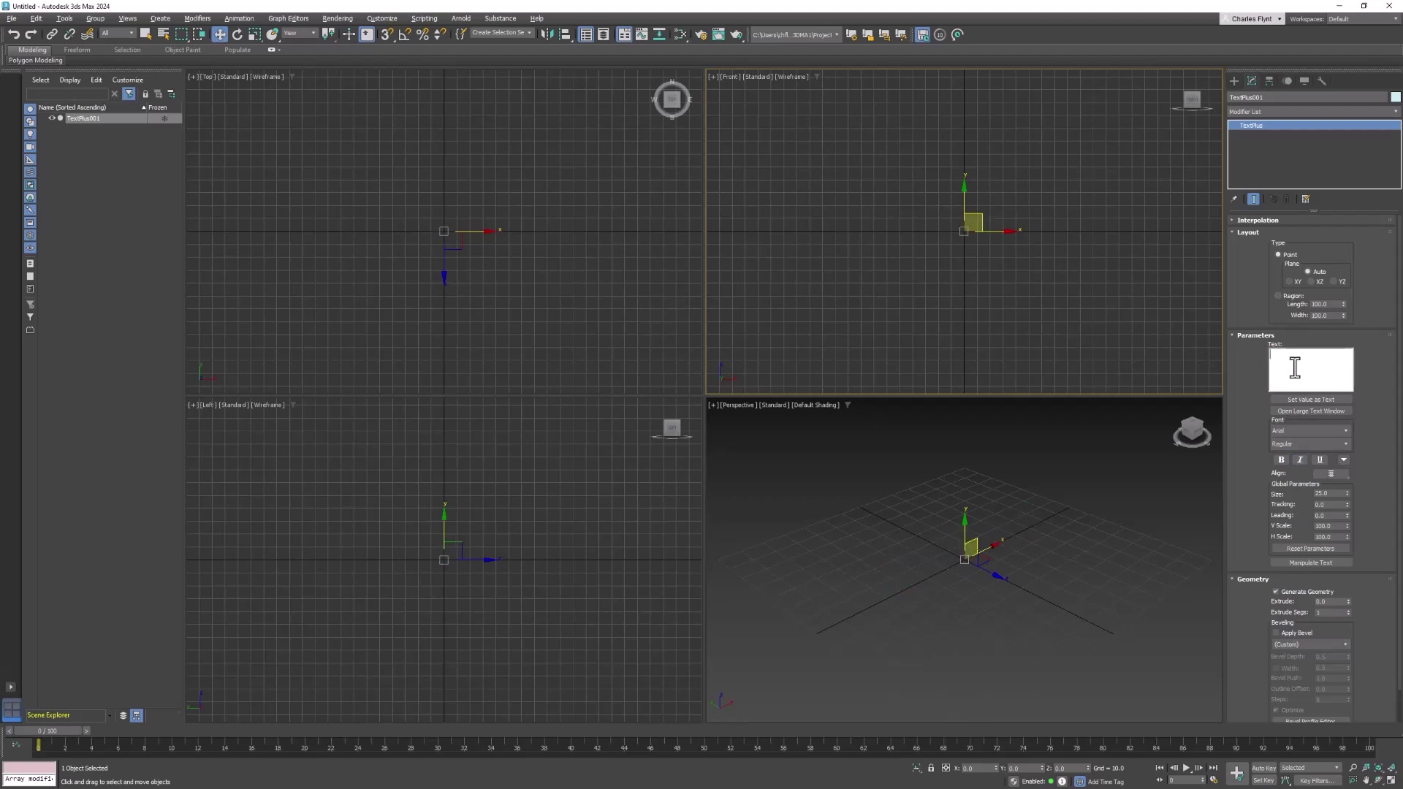
type("FLYNT")
key("Return")
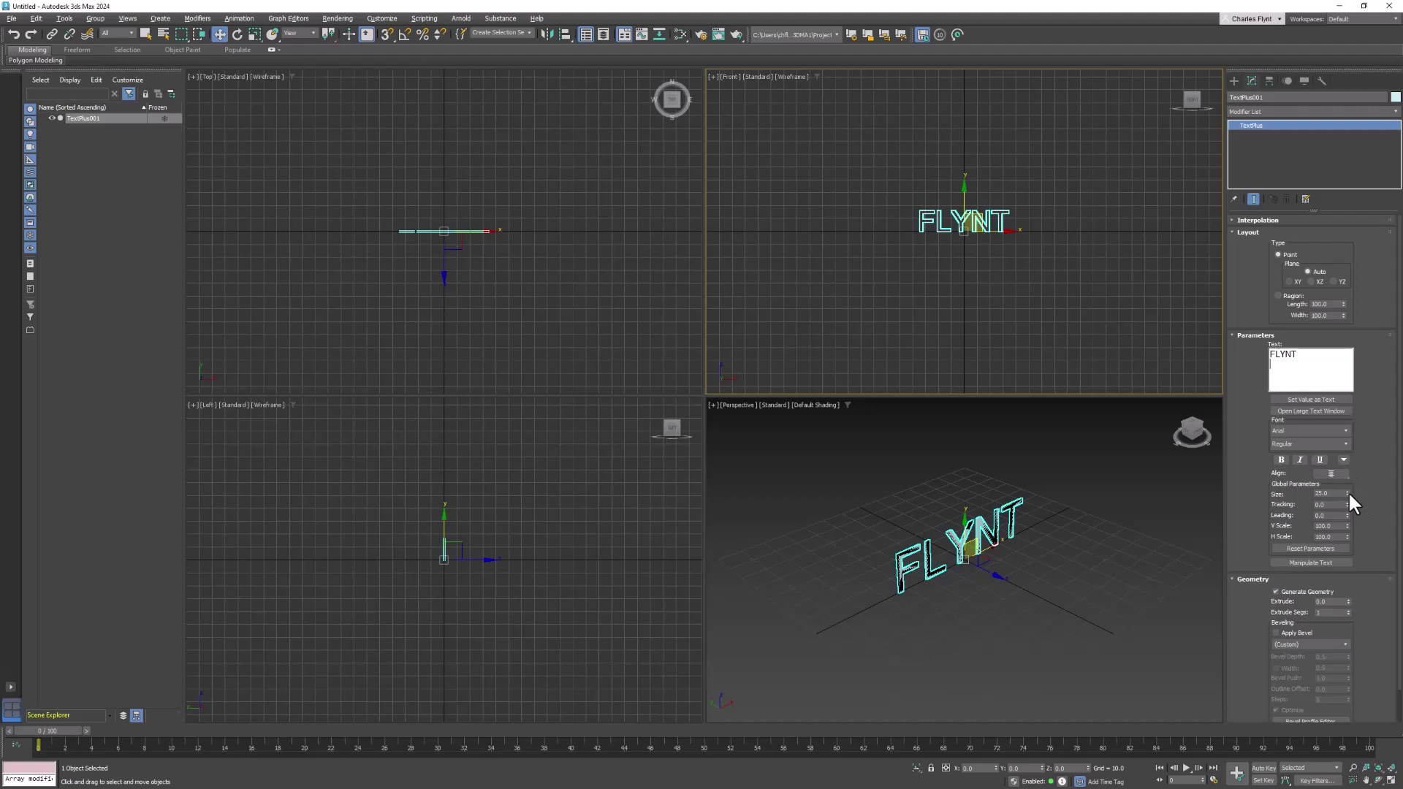
Step: Set the FLYNT text Size to 34.25, V Scale to 107 and H Scale to 96
left_click_drag(1348, 494, 1347, 499)
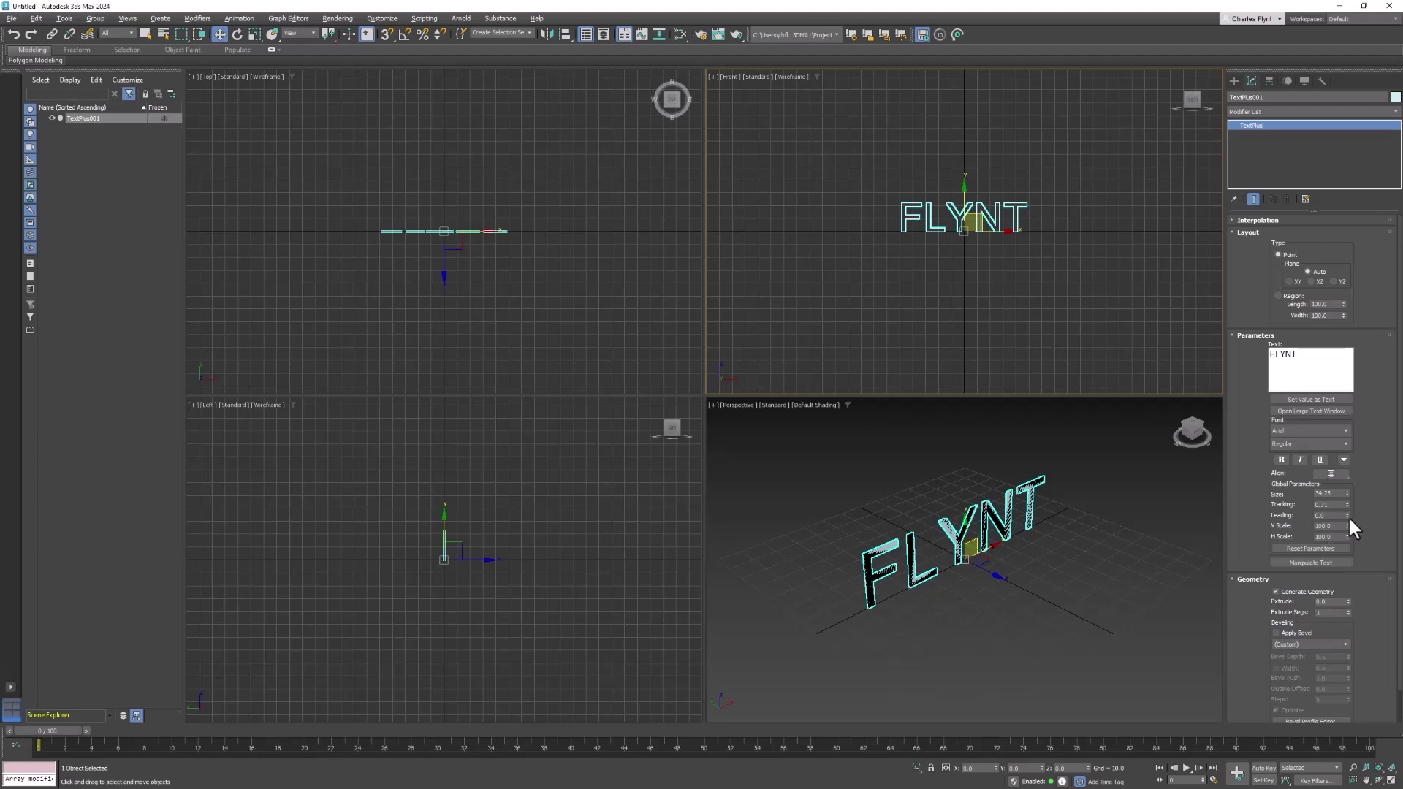
left_click_drag(1347, 525, 1348, 522)
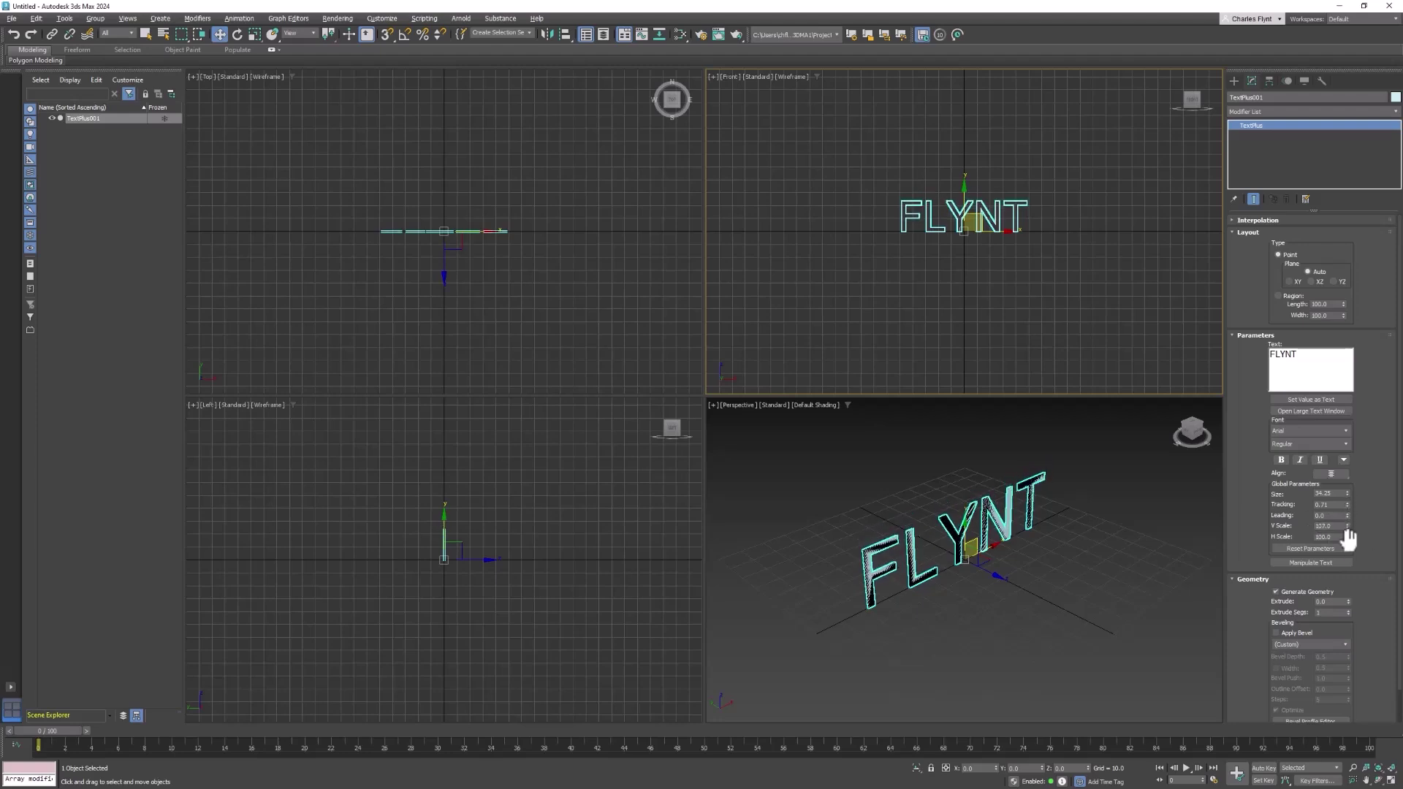
scroll(1348, 530, "down", 1)
scroll(1348, 530, "up", 1)
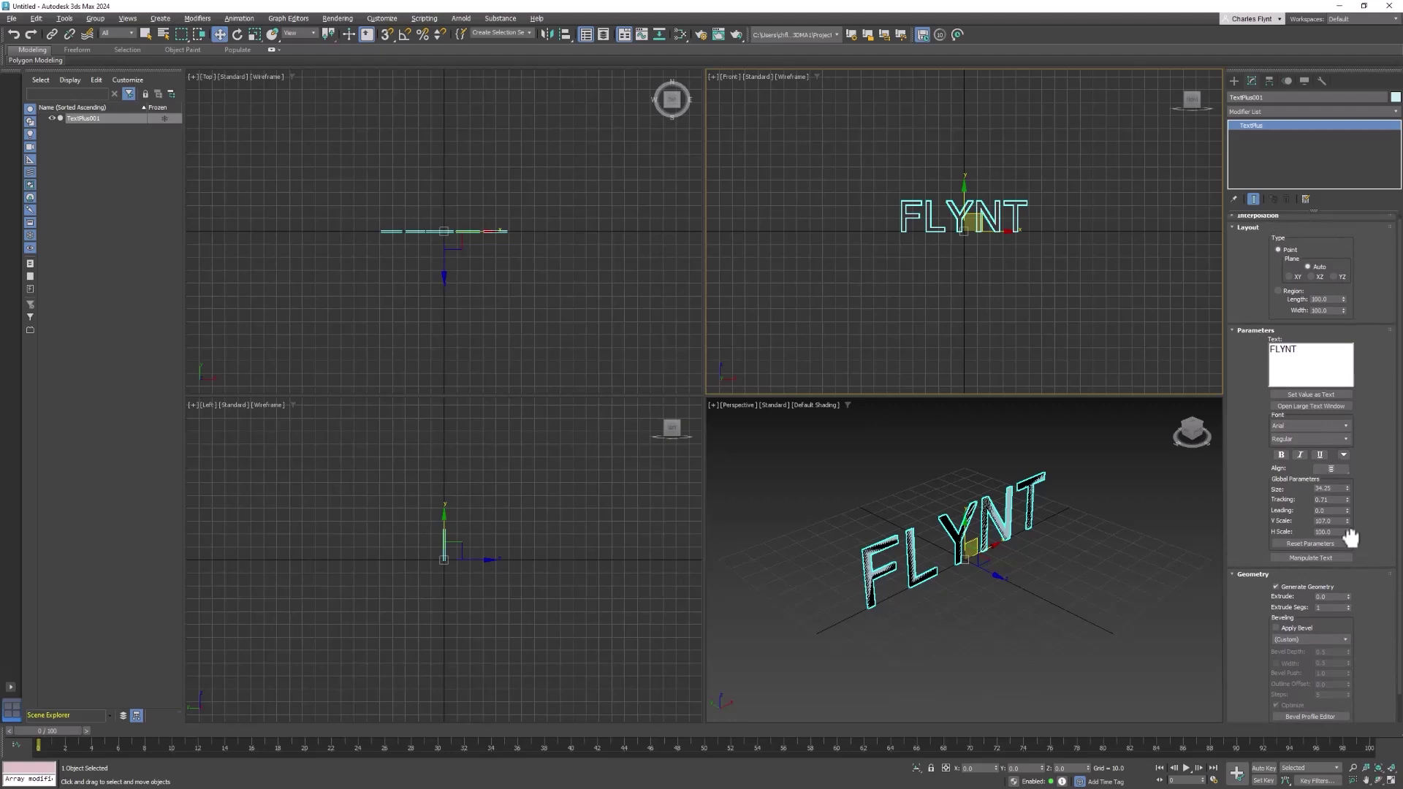
left_click_drag(1346, 532, 1347, 534)
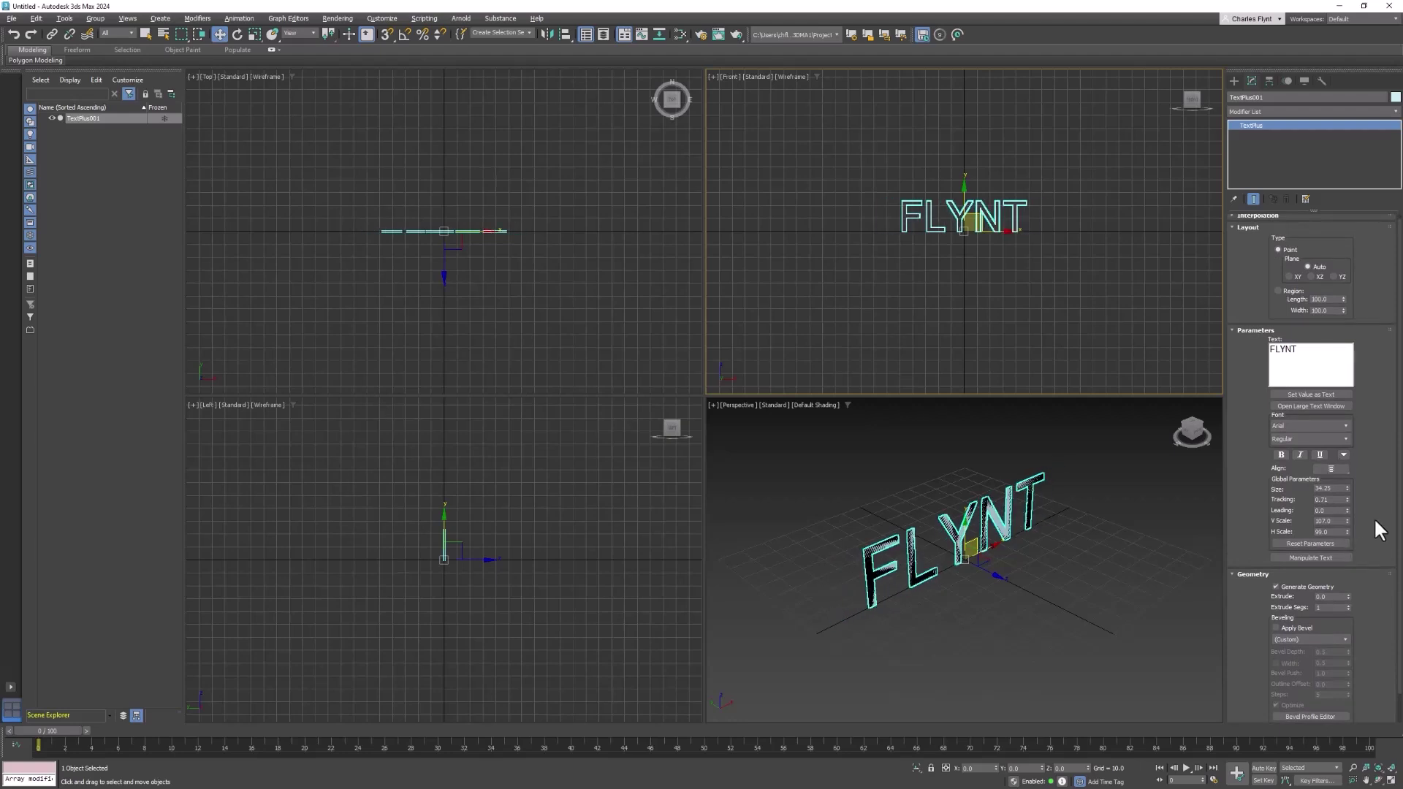
scroll(1374, 517, "down", 2)
scroll(1373, 518, "down", 1)
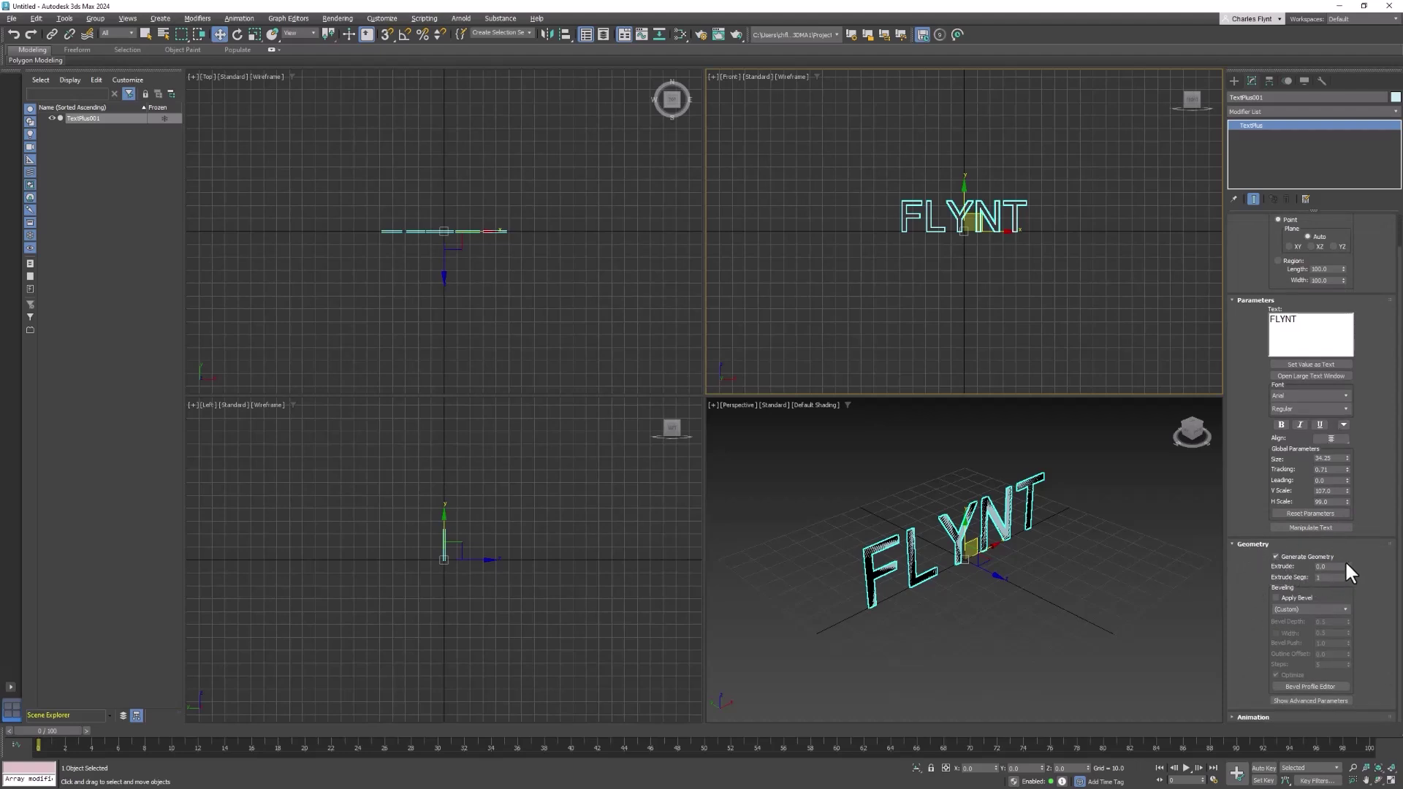
Step: Extrude the FLYNT letters into solid 3D and maximize the front-facing Perspective view
left_click_drag(1347, 566, 374, 432)
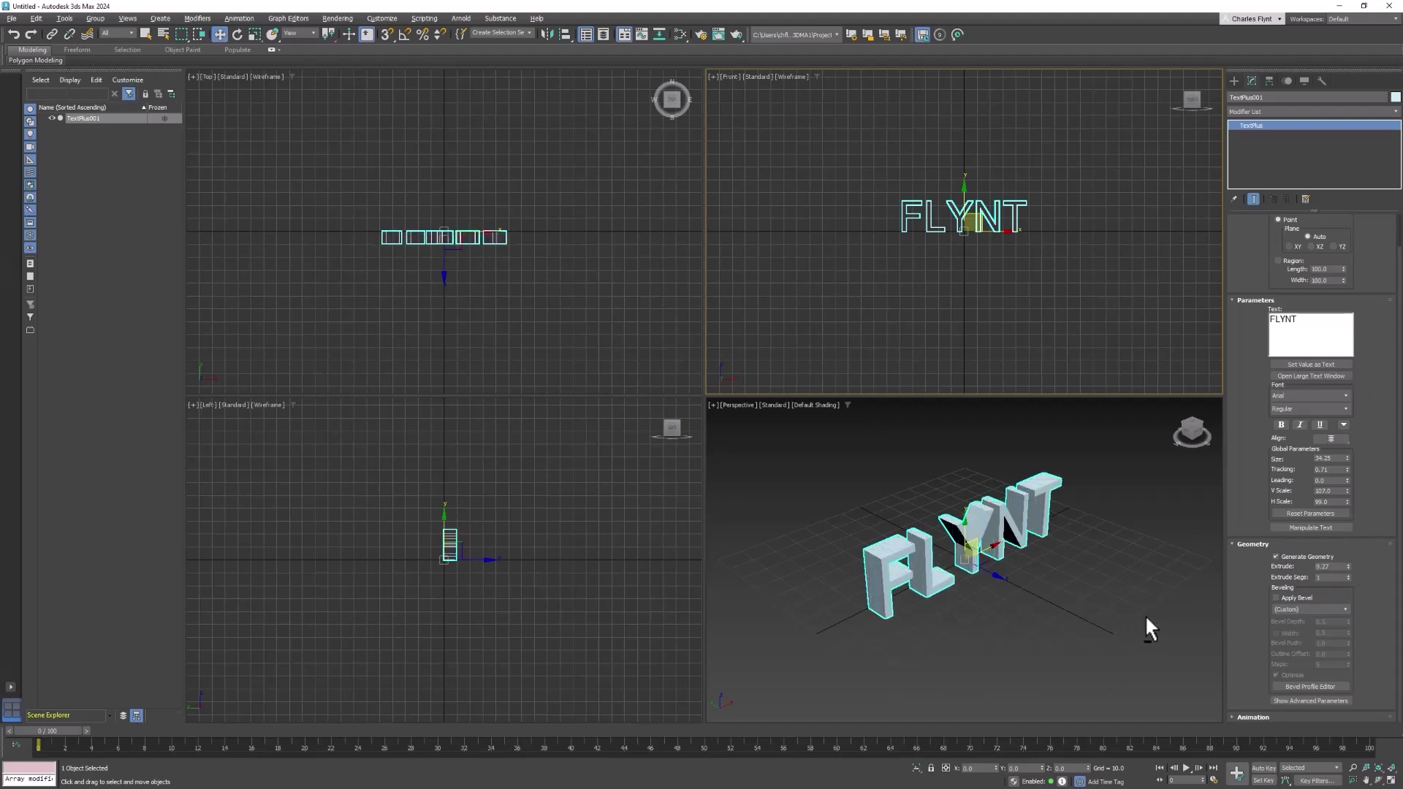
middle_click_drag(1071, 573, 1043, 575, "alt")
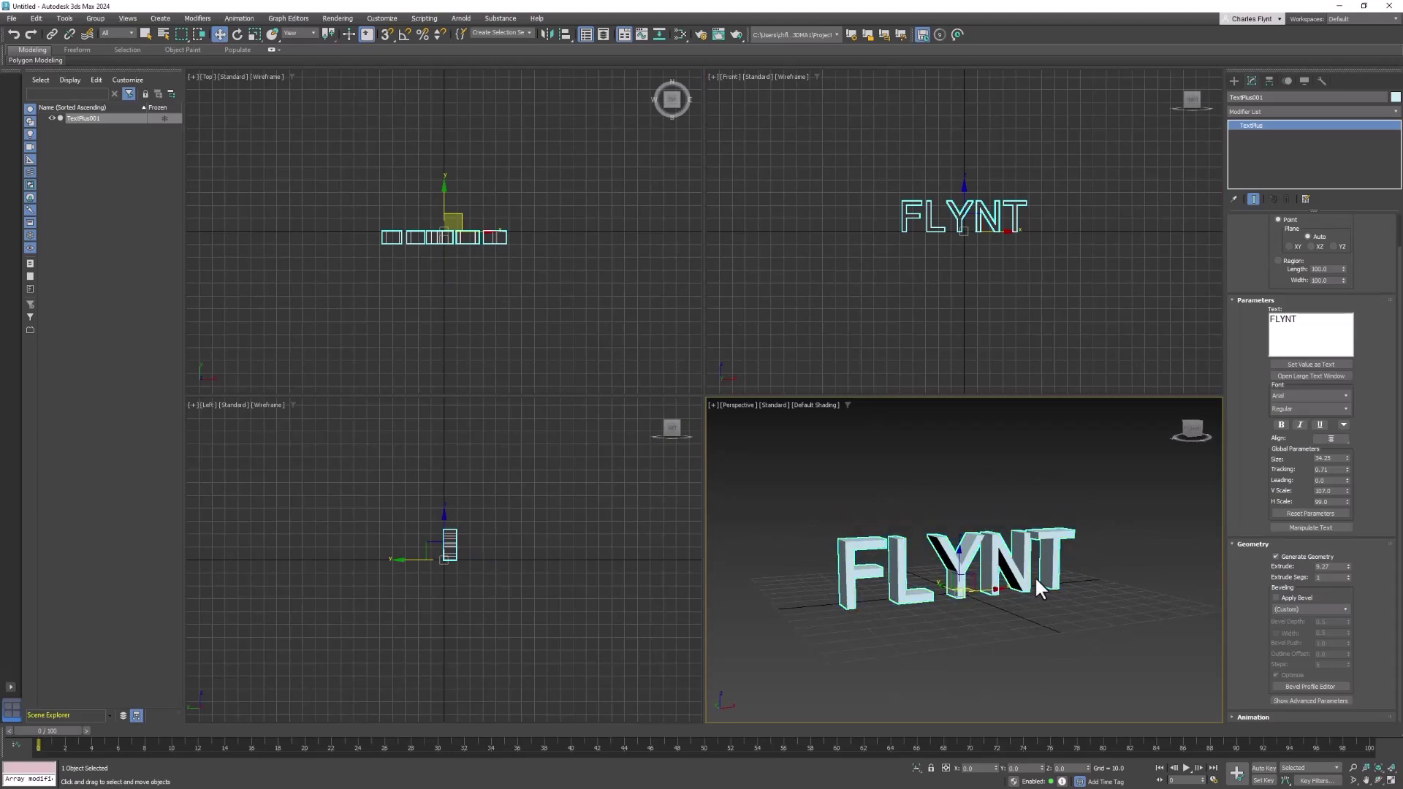
key("alt+w")
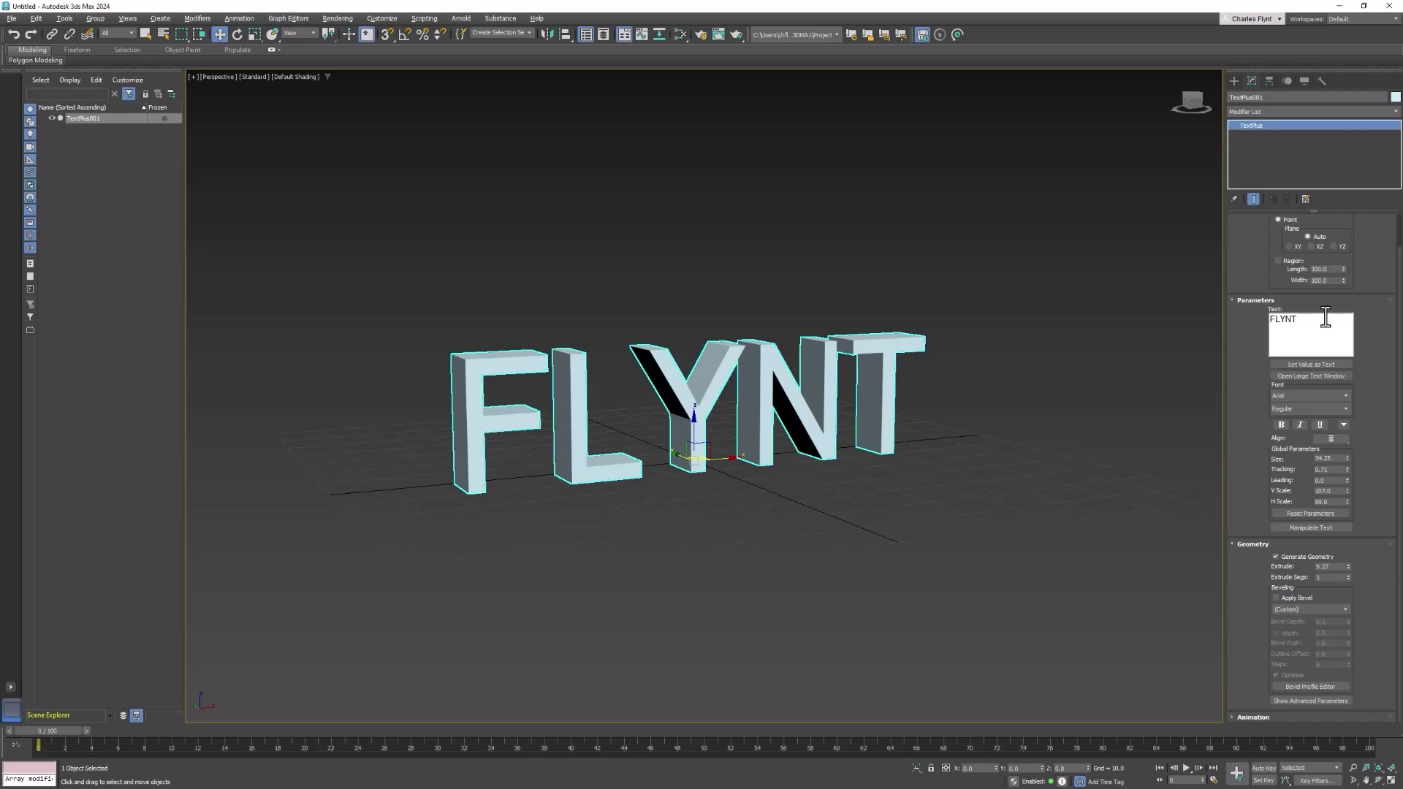
Step: Try Bahnschrift Condensed and SemiBold fonts, then settle on Arial Black for FLYNT
left_click_drag(1308, 316, 1211, 320)
left_click(1346, 396)
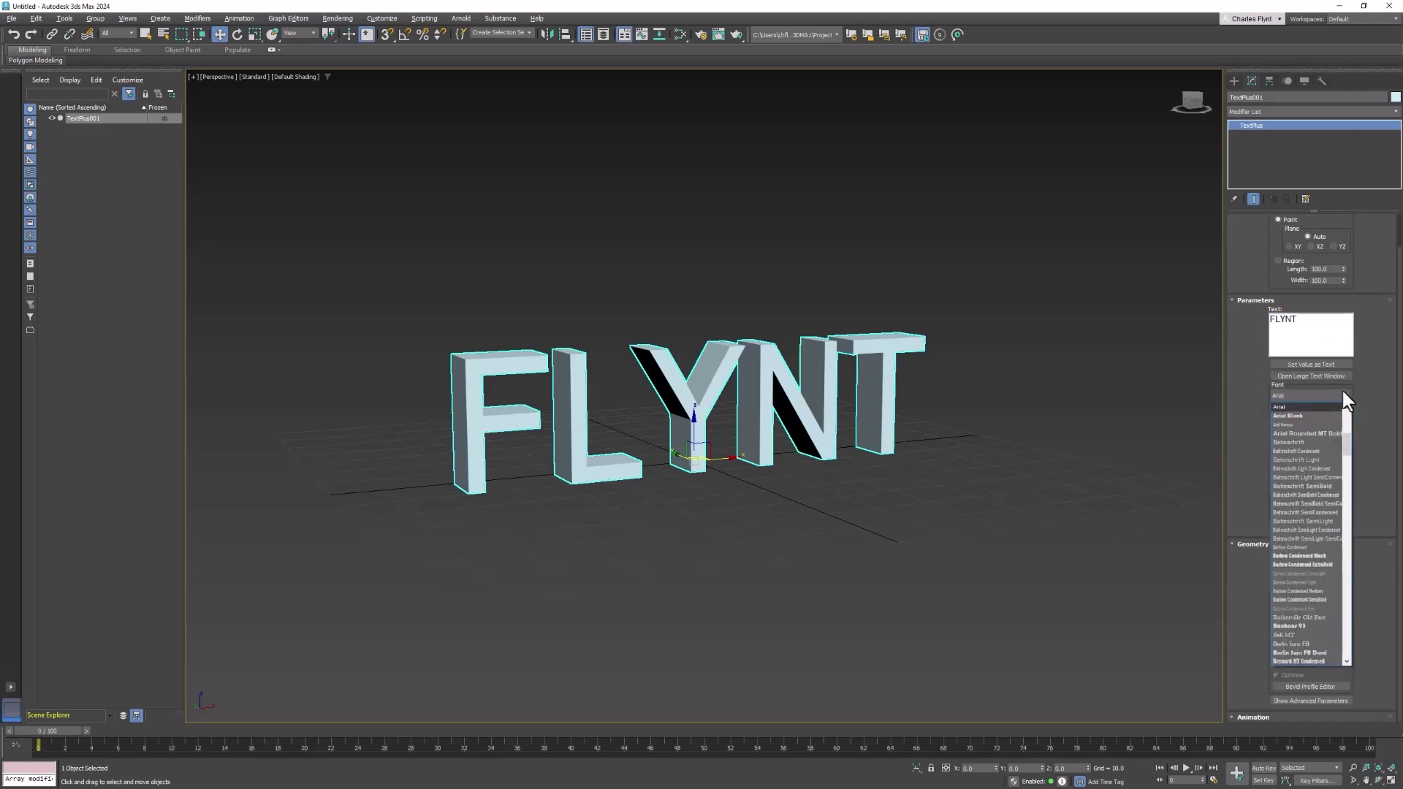
left_click(1315, 415)
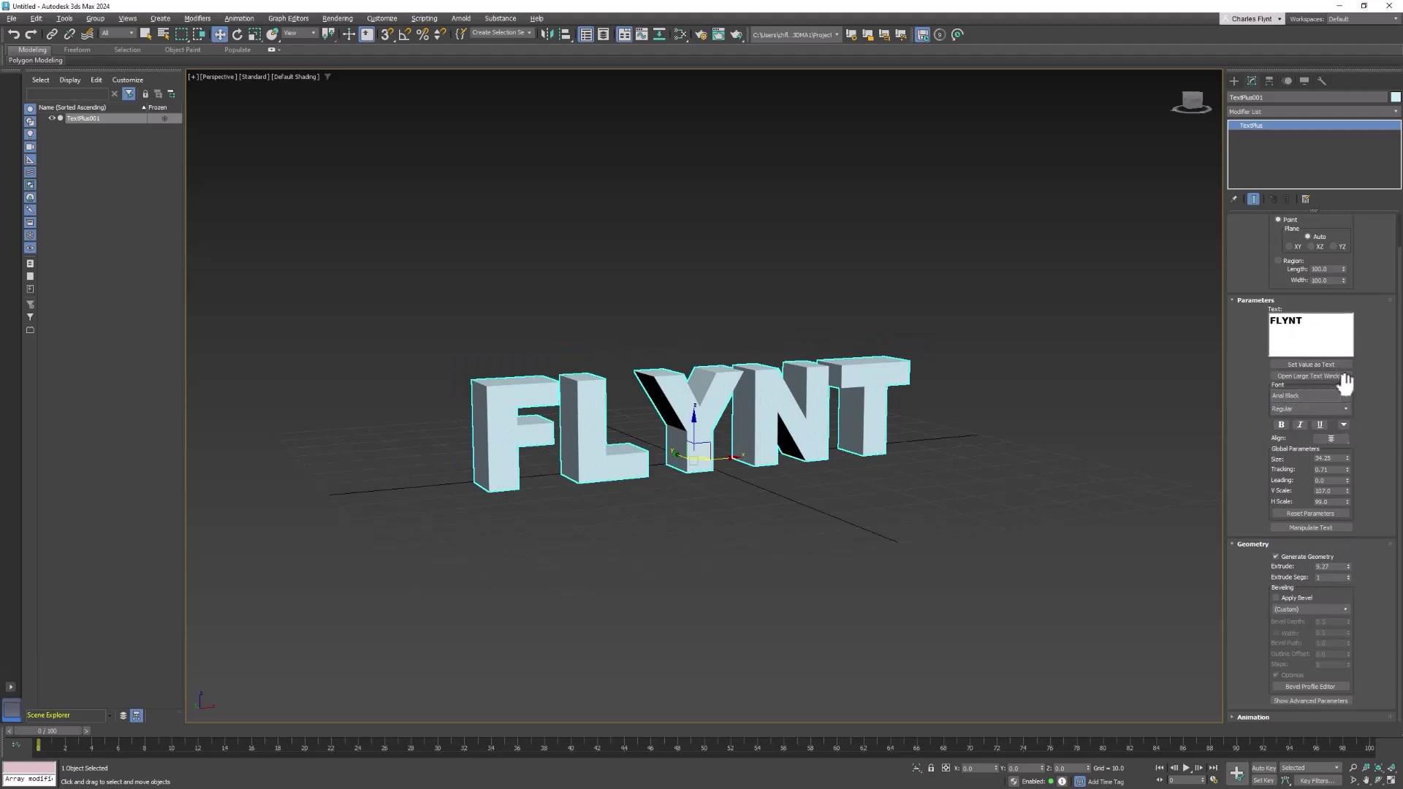
left_click(1347, 396)
left_click(1319, 438)
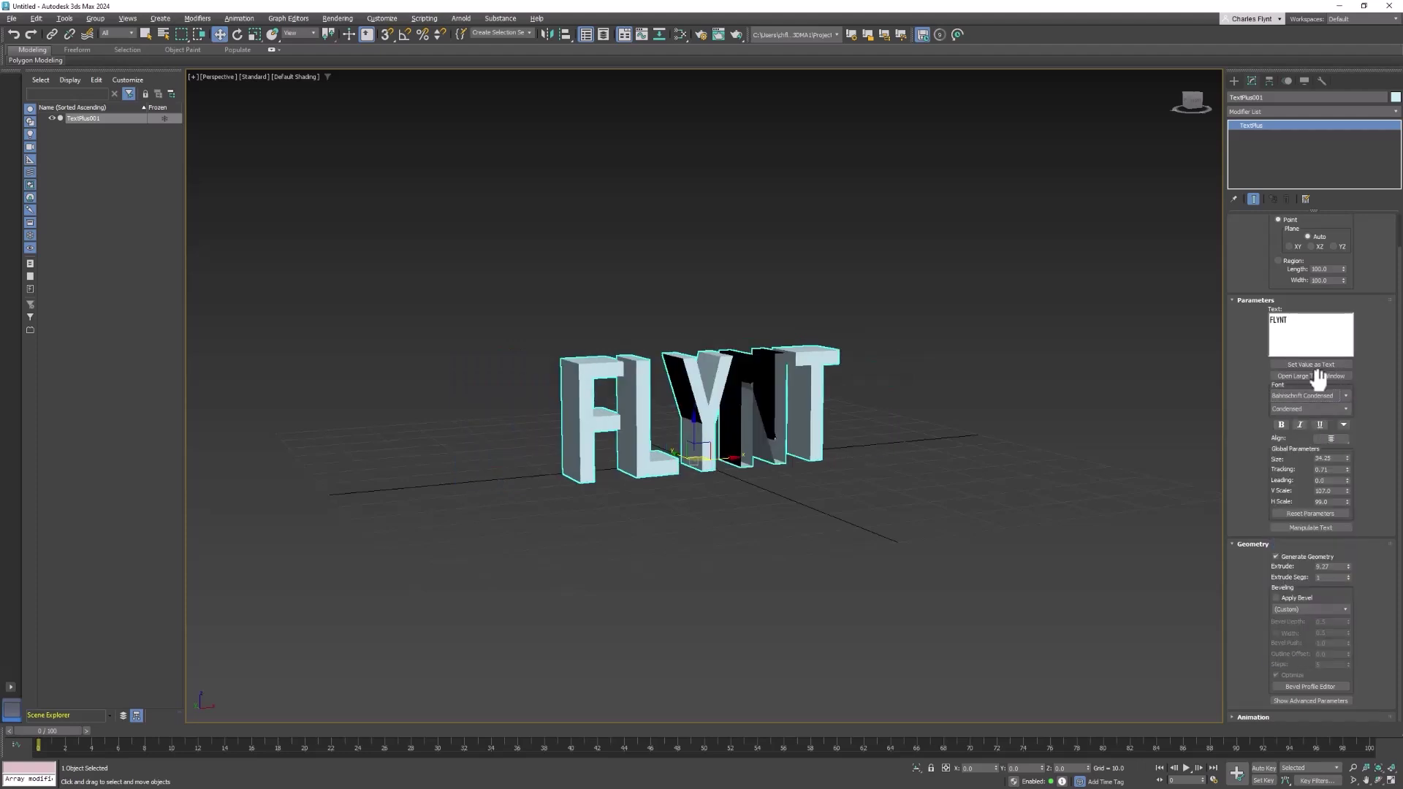
left_click(1344, 396)
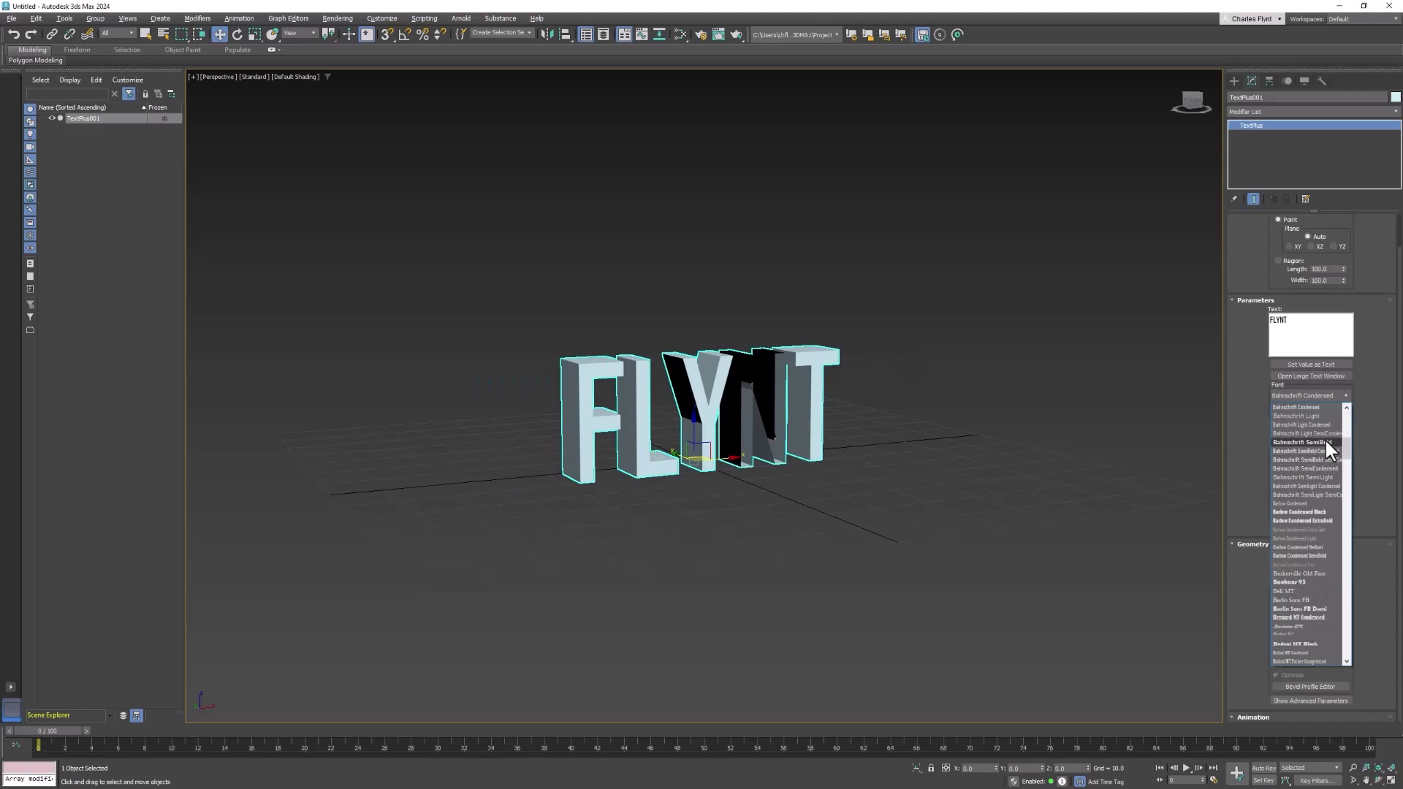
left_click(1324, 439)
left_click(1345, 395)
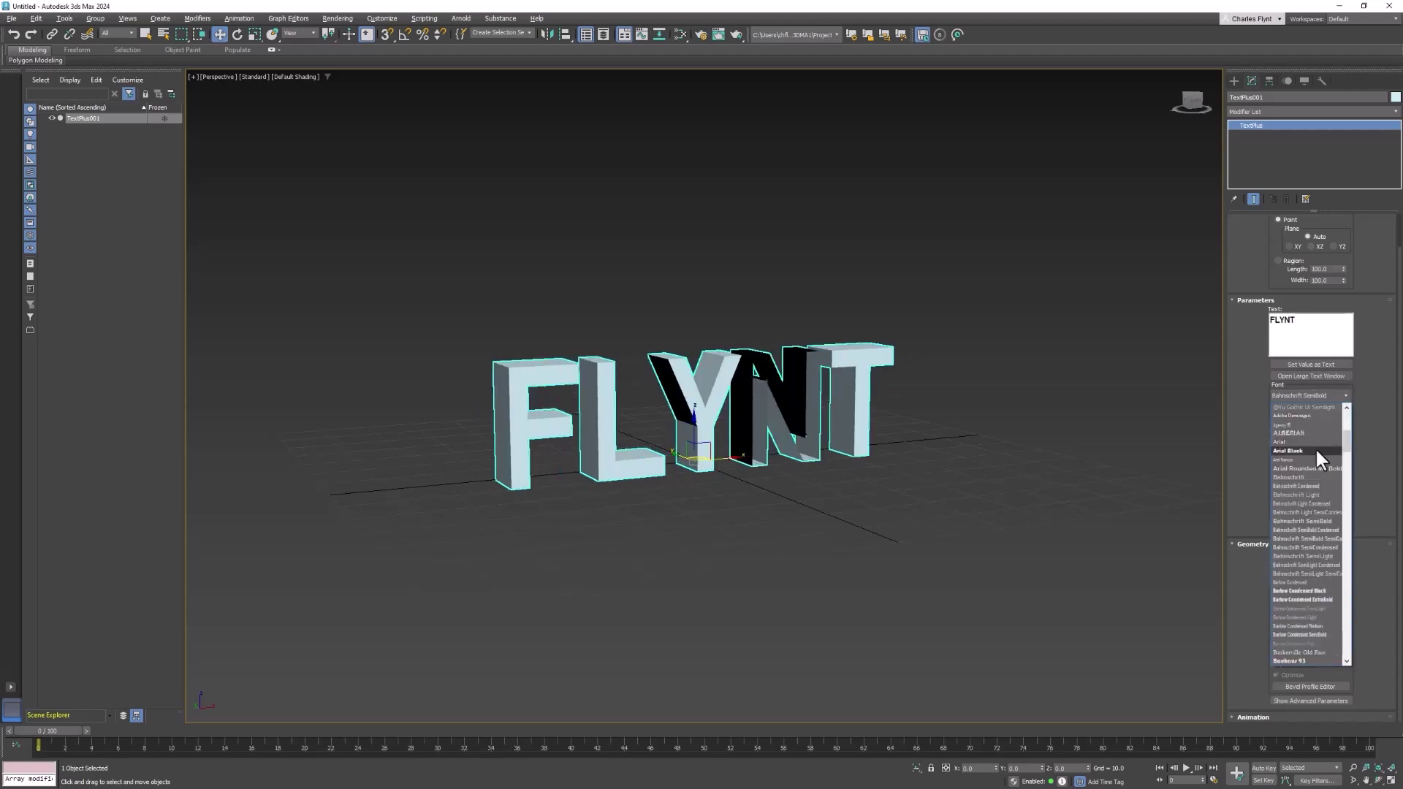
left_click(1315, 447)
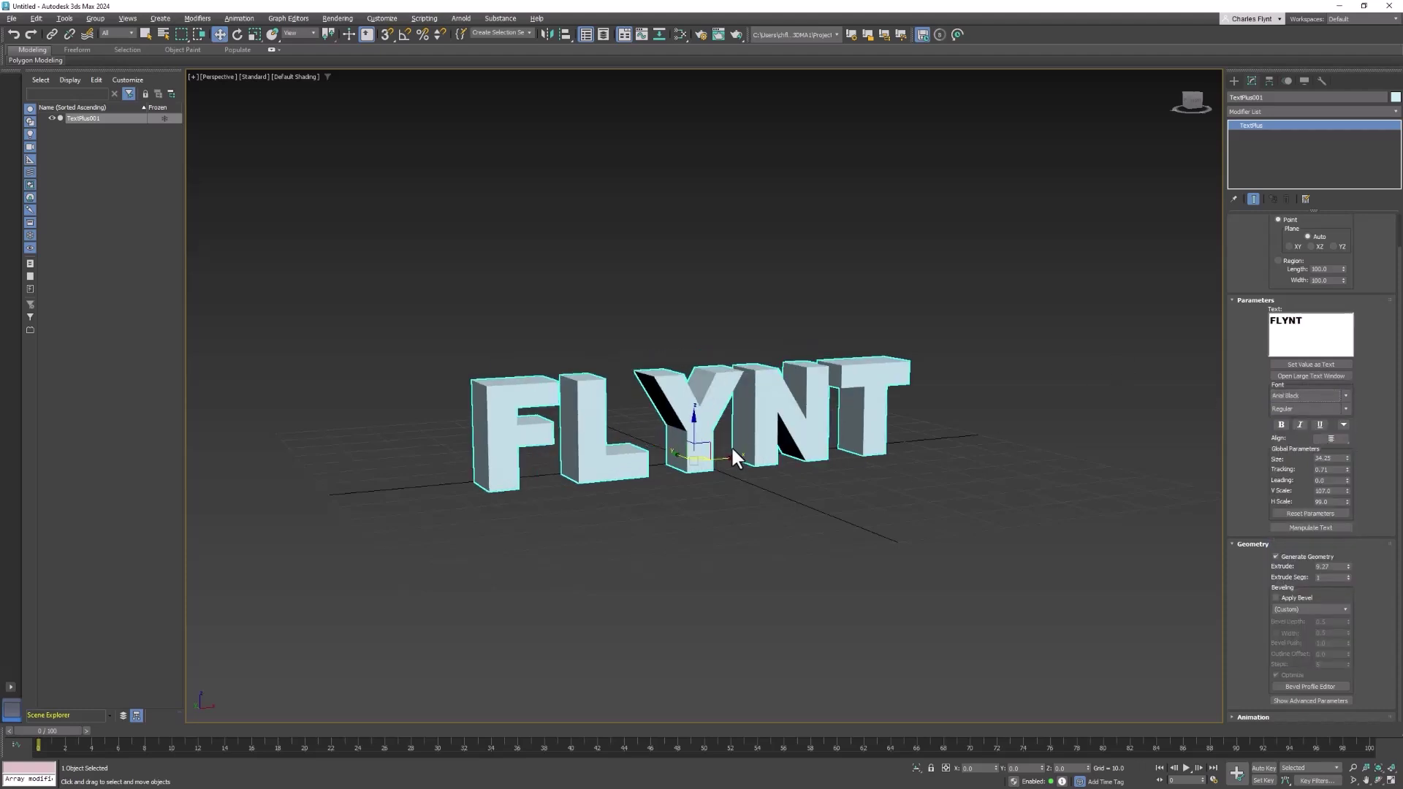
Step: Zoom in and orbit the Perspective view for a closer, front-on look at FLYNT
scroll(732, 457, "up", 3)
middle_click_drag(733, 457, 869, 411, "alt")
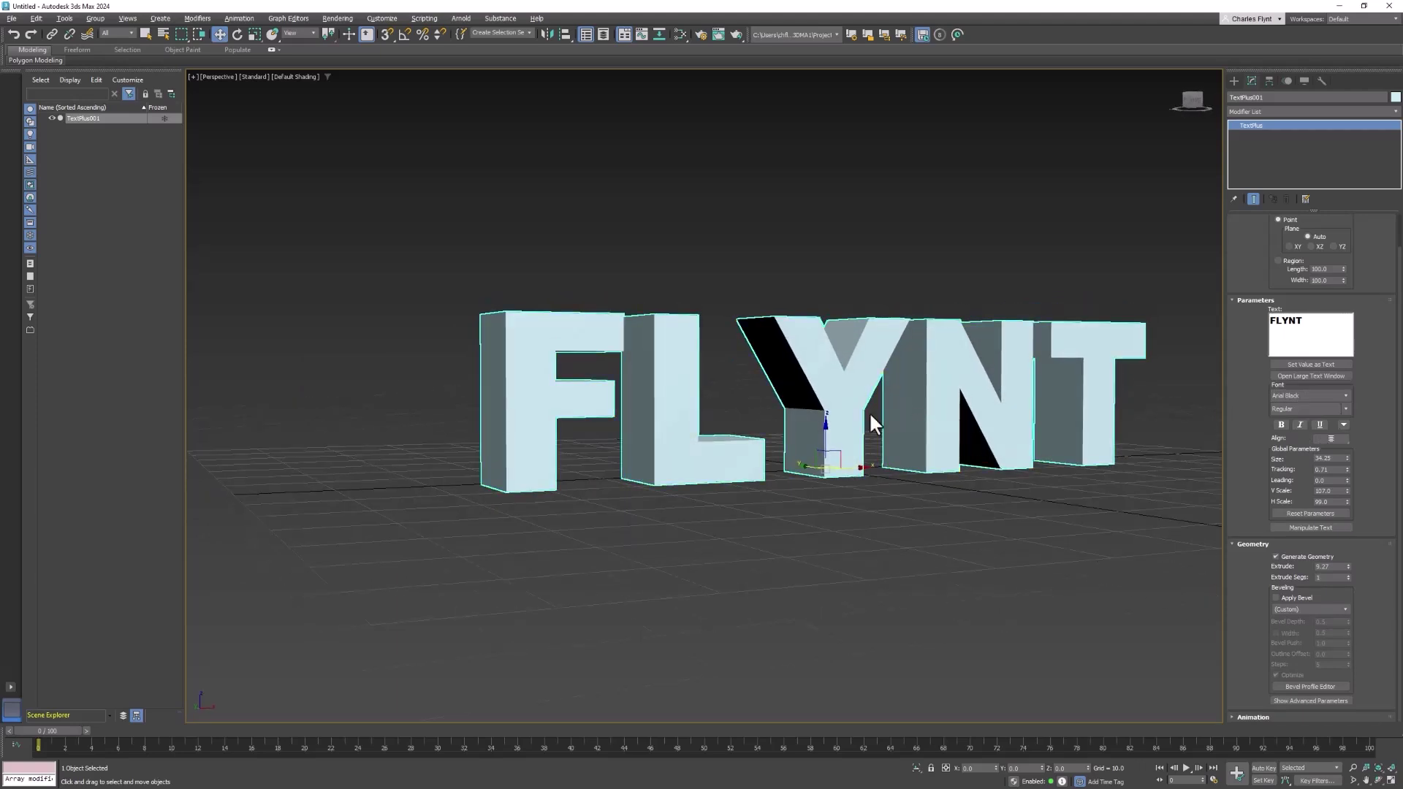
scroll(868, 411, "up", 5)
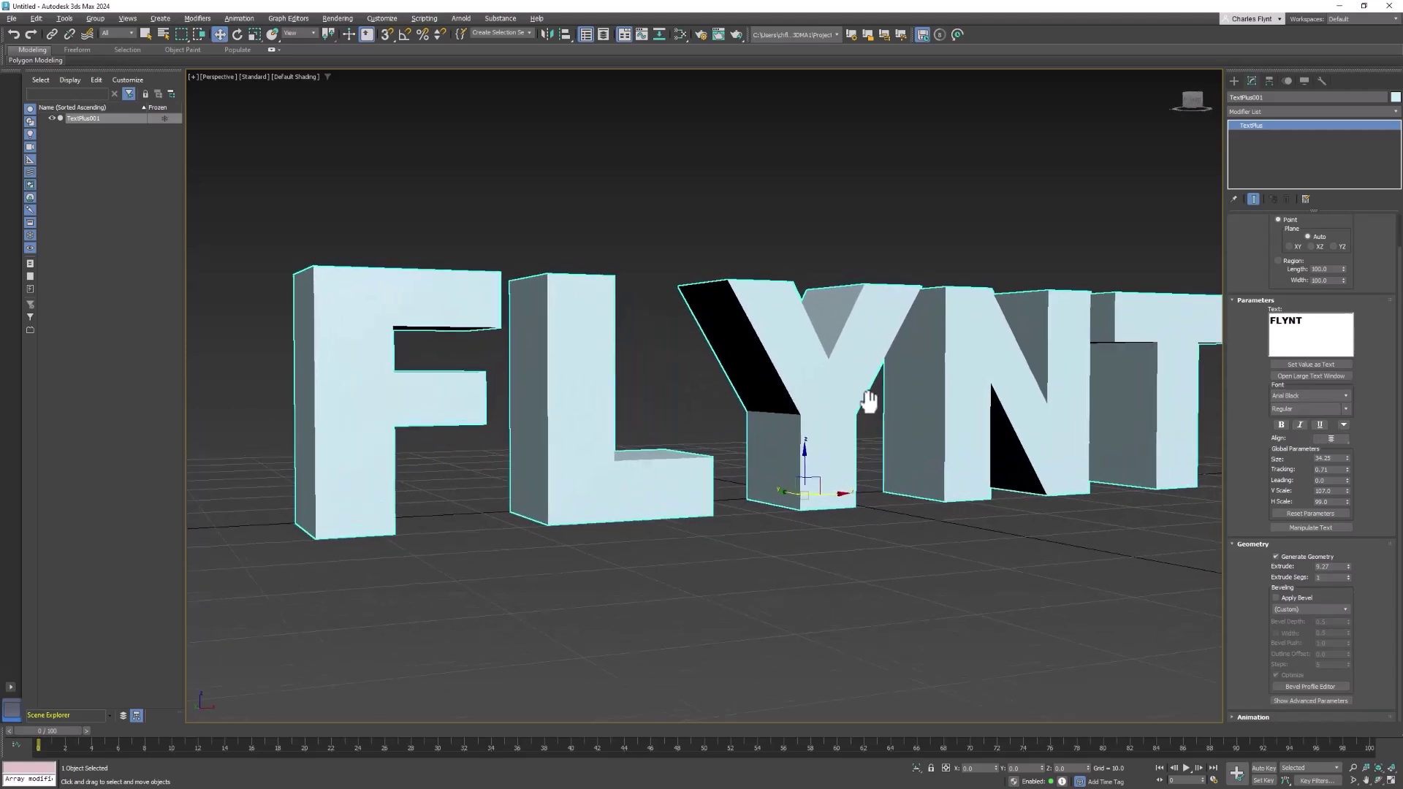
Step: Enable Apply Bevel and, after trying Concave and Ledge, choose the Linear bevel profile
left_click(1276, 597)
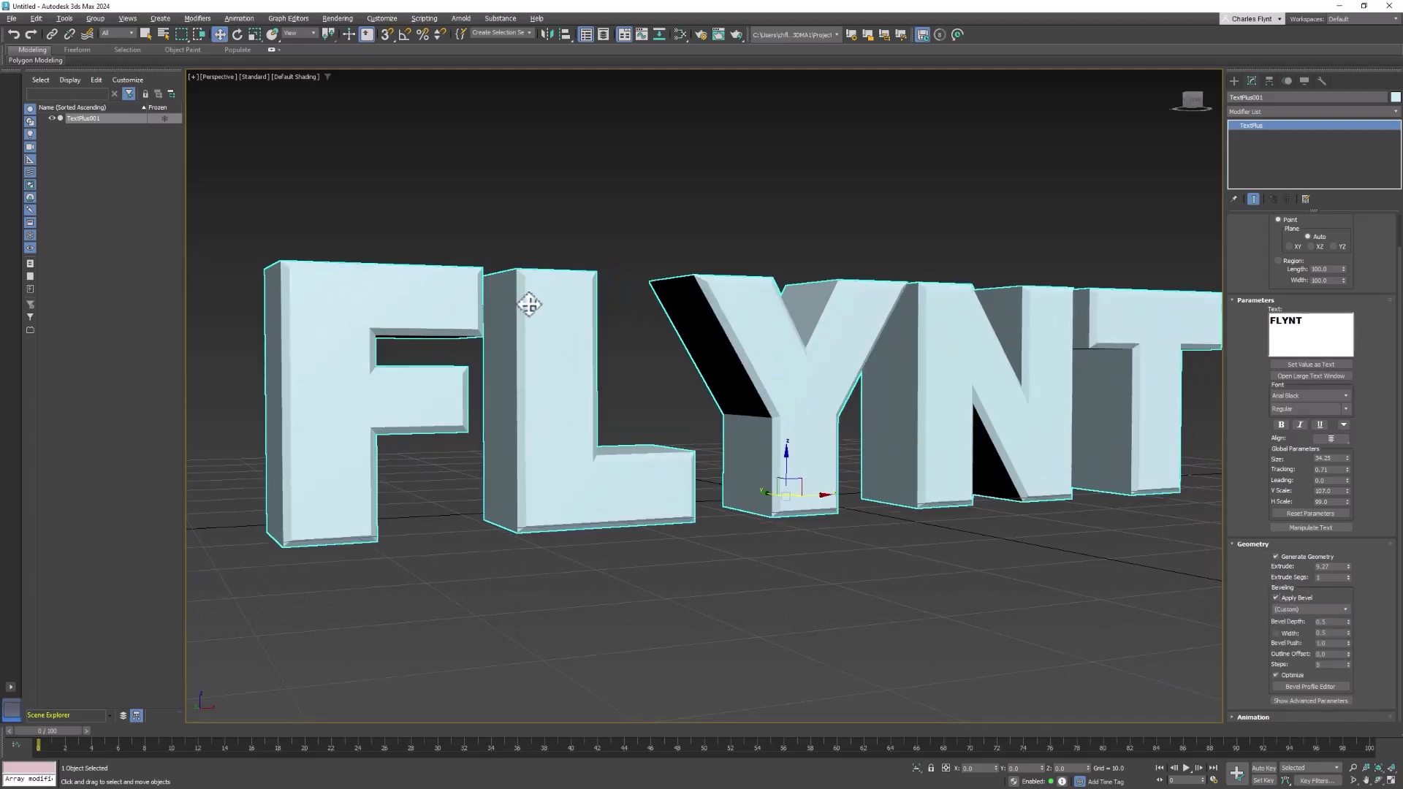
mouse_move(558, 319)
middle_mouse_down("alt")
mouse_move(589, 336)
mouse_move(580, 326)
middle_mouse_up("alt")
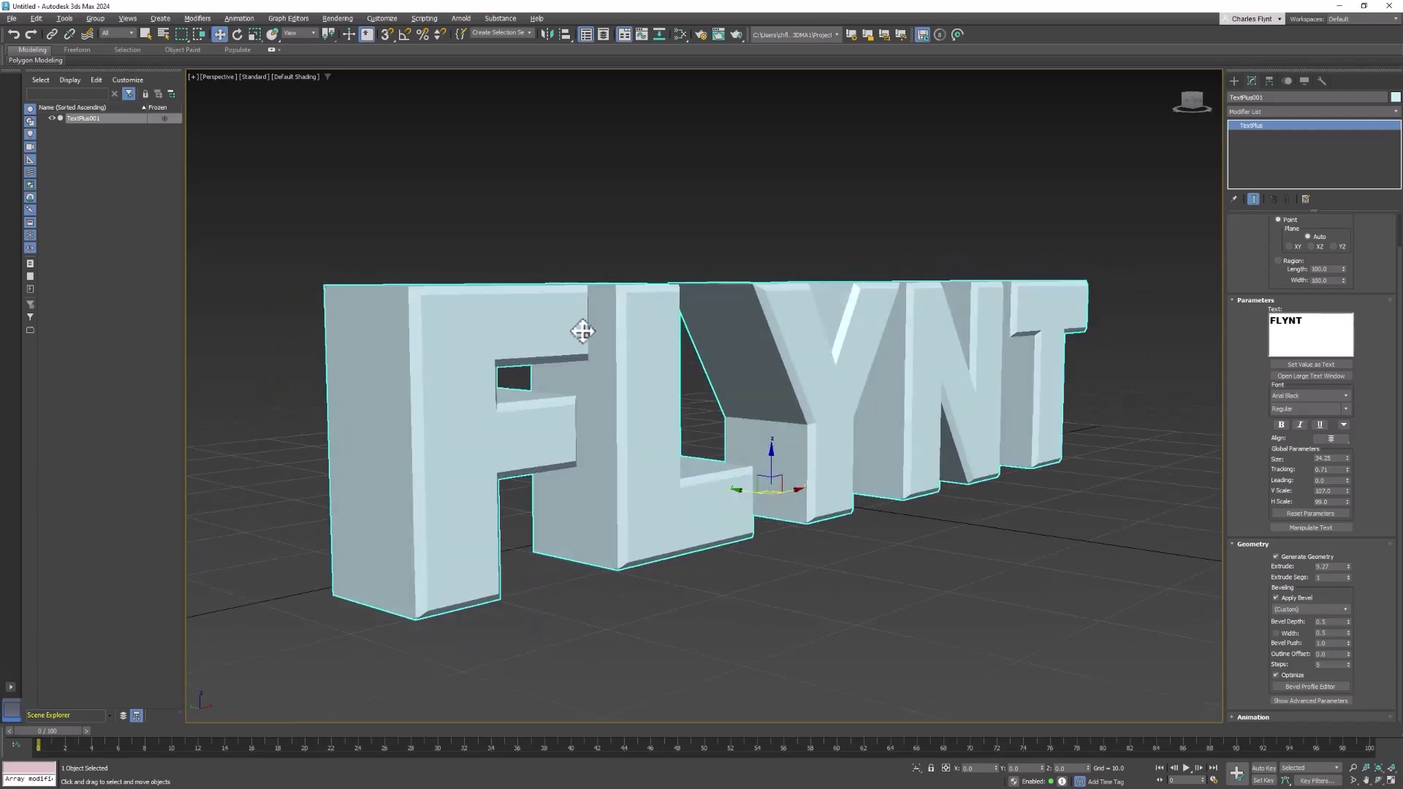
left_click(1344, 608)
left_click(1336, 621)
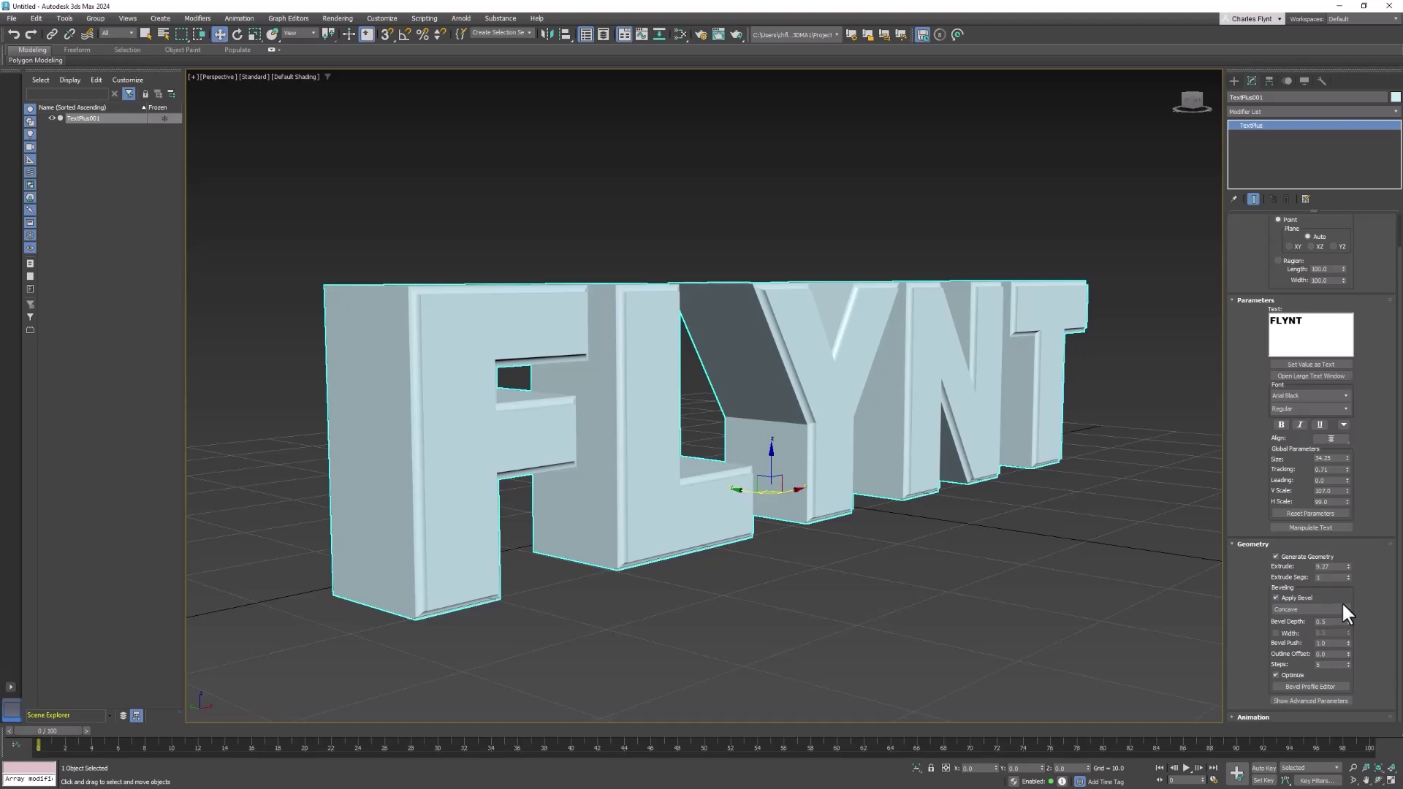
left_click(1342, 606)
left_click(1342, 626)
left_click(1343, 607)
left_click(1330, 654)
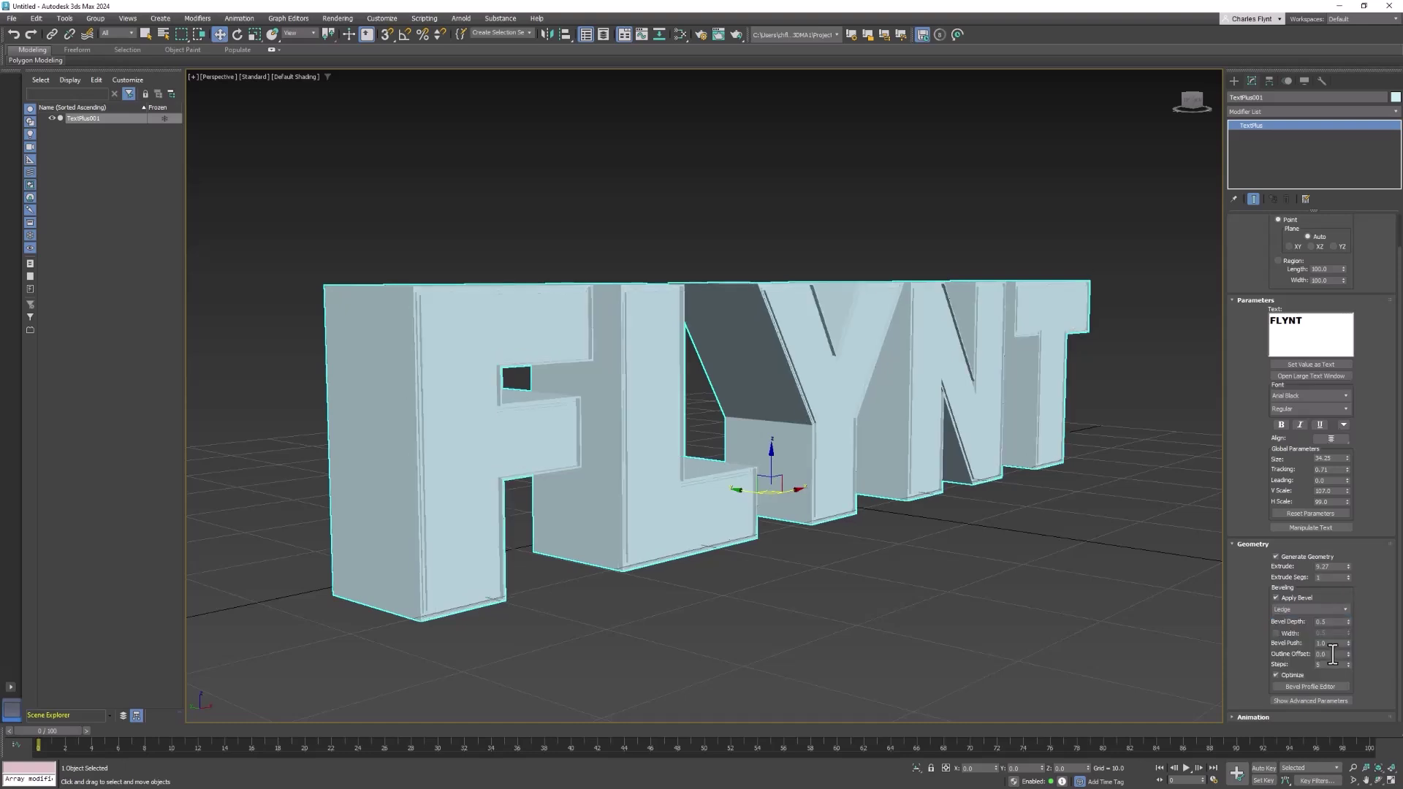
left_click(1344, 607)
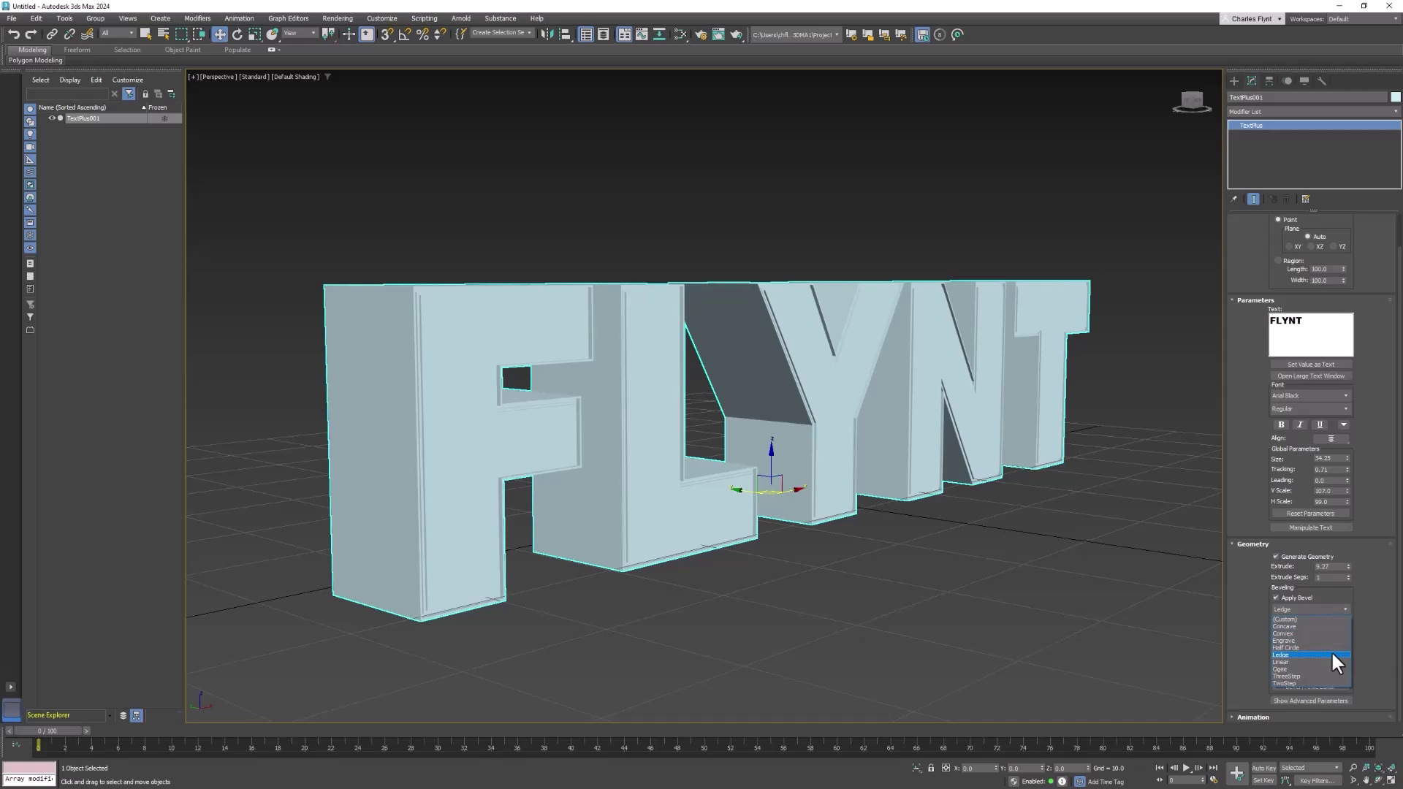
left_click(1329, 661)
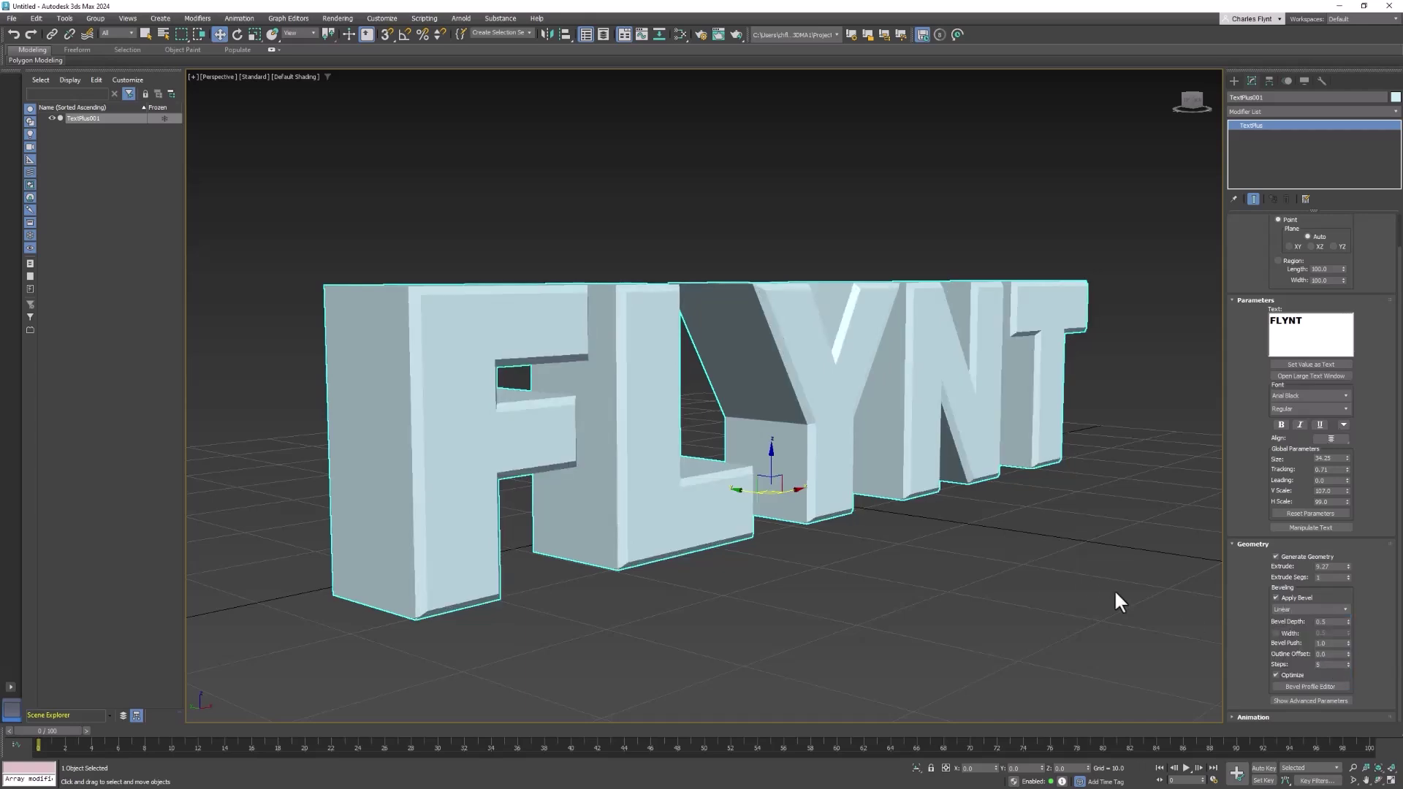
middle_click_drag(924, 580, 784, 572)
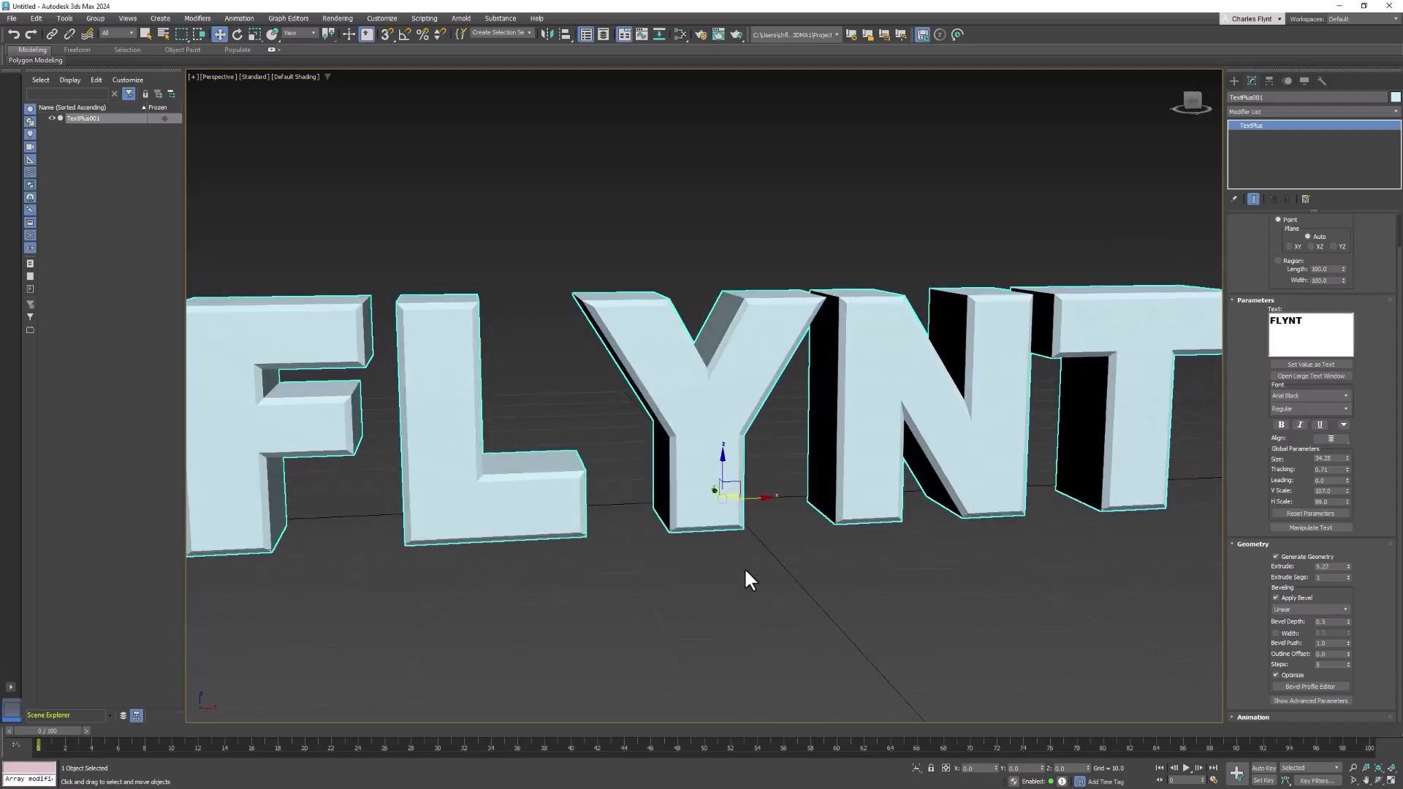
Step: Orbit down onto the letters, then undo the view changes back to a front-on angle
middle_click_drag(679, 574, 694, 504, "alt")
key("shift+z")
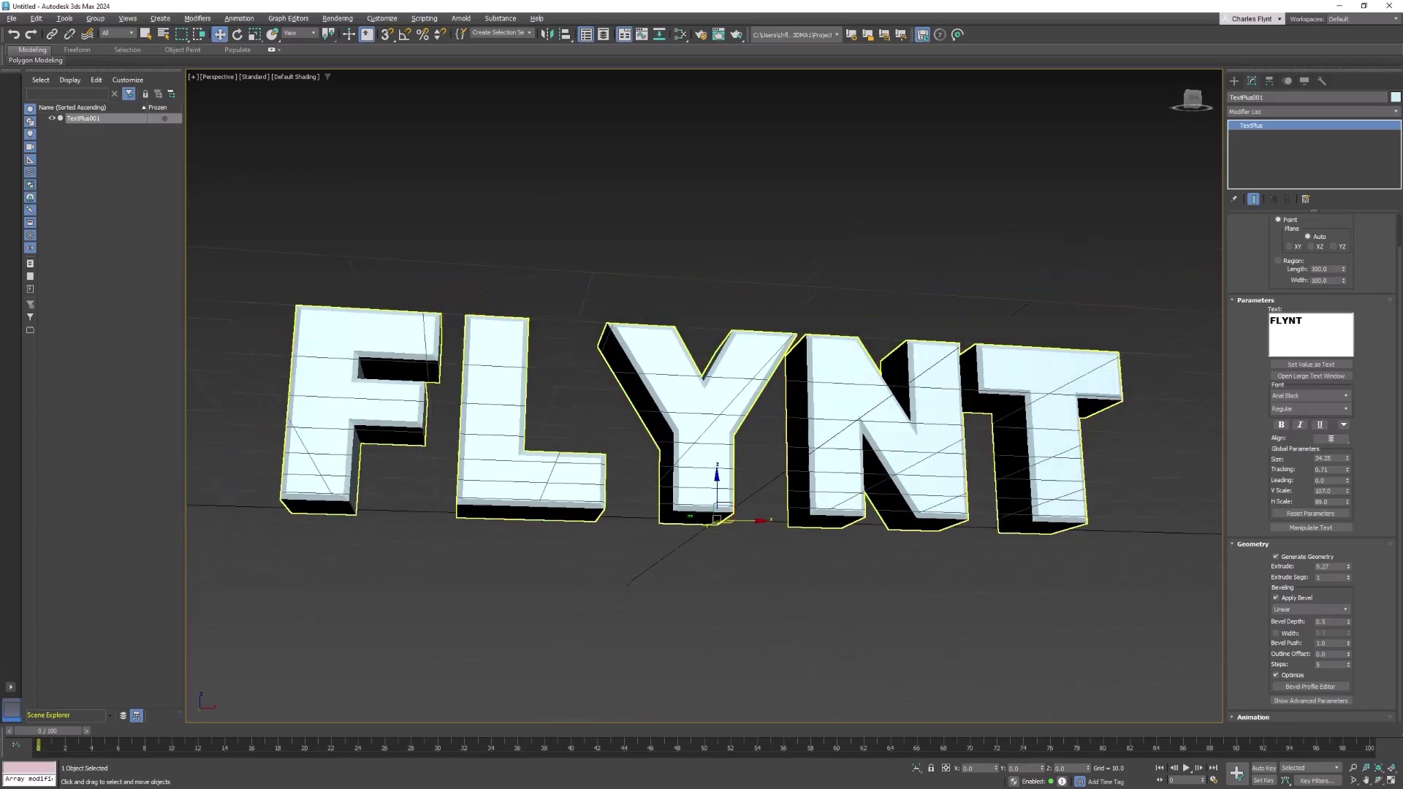
key("shift+z")
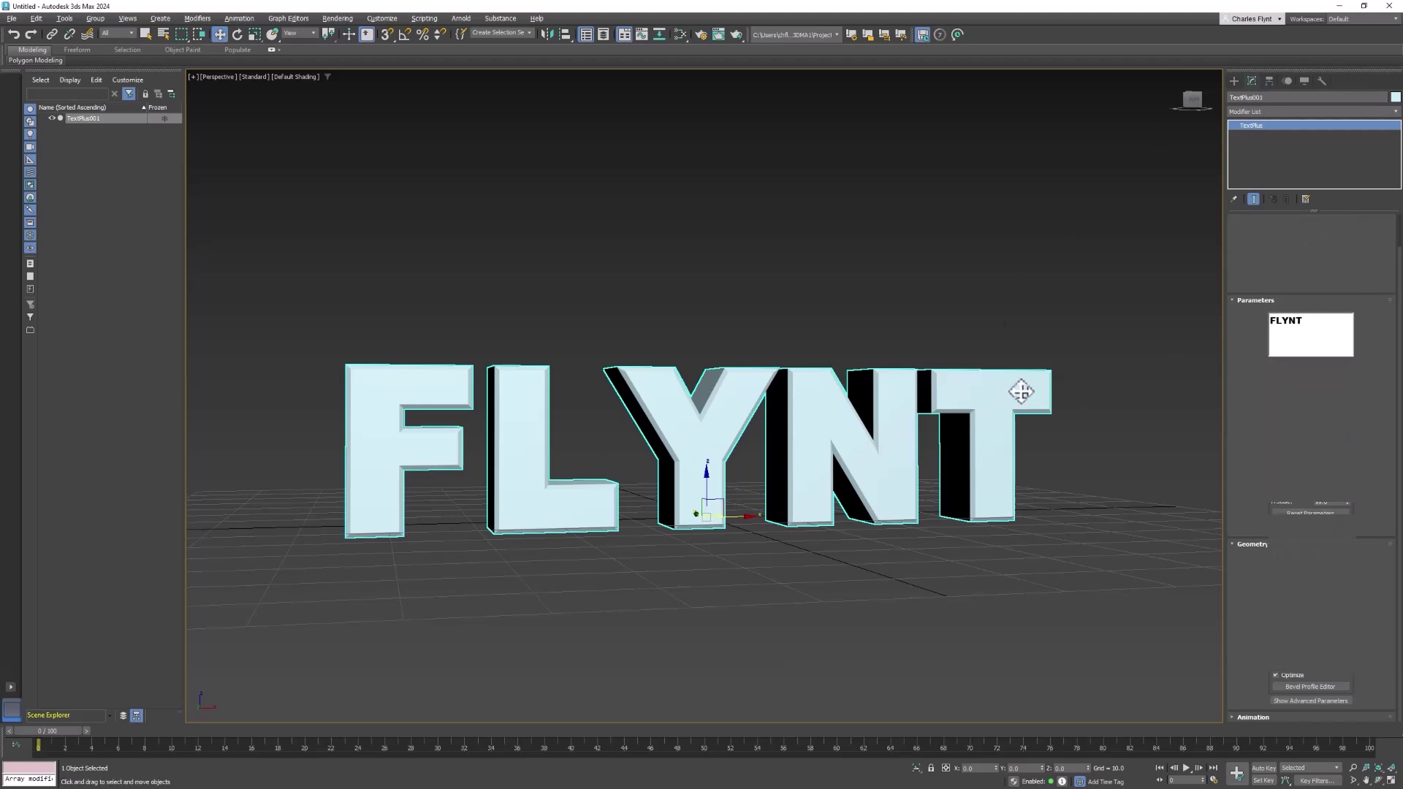
Step: Add a Bend modifier from the Modifier List to the FLYNT TextPlus object
left_click(1279, 110)
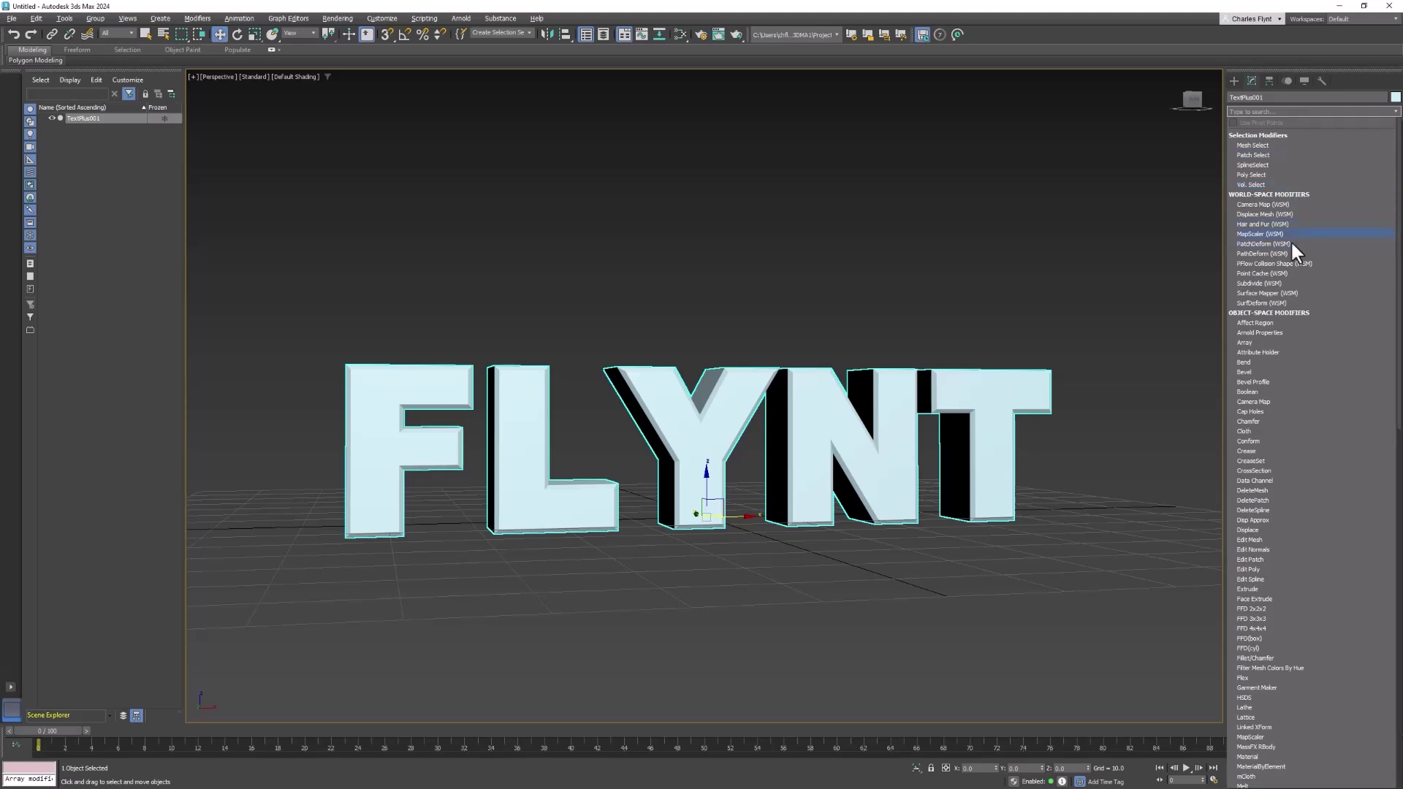
left_click(1270, 362)
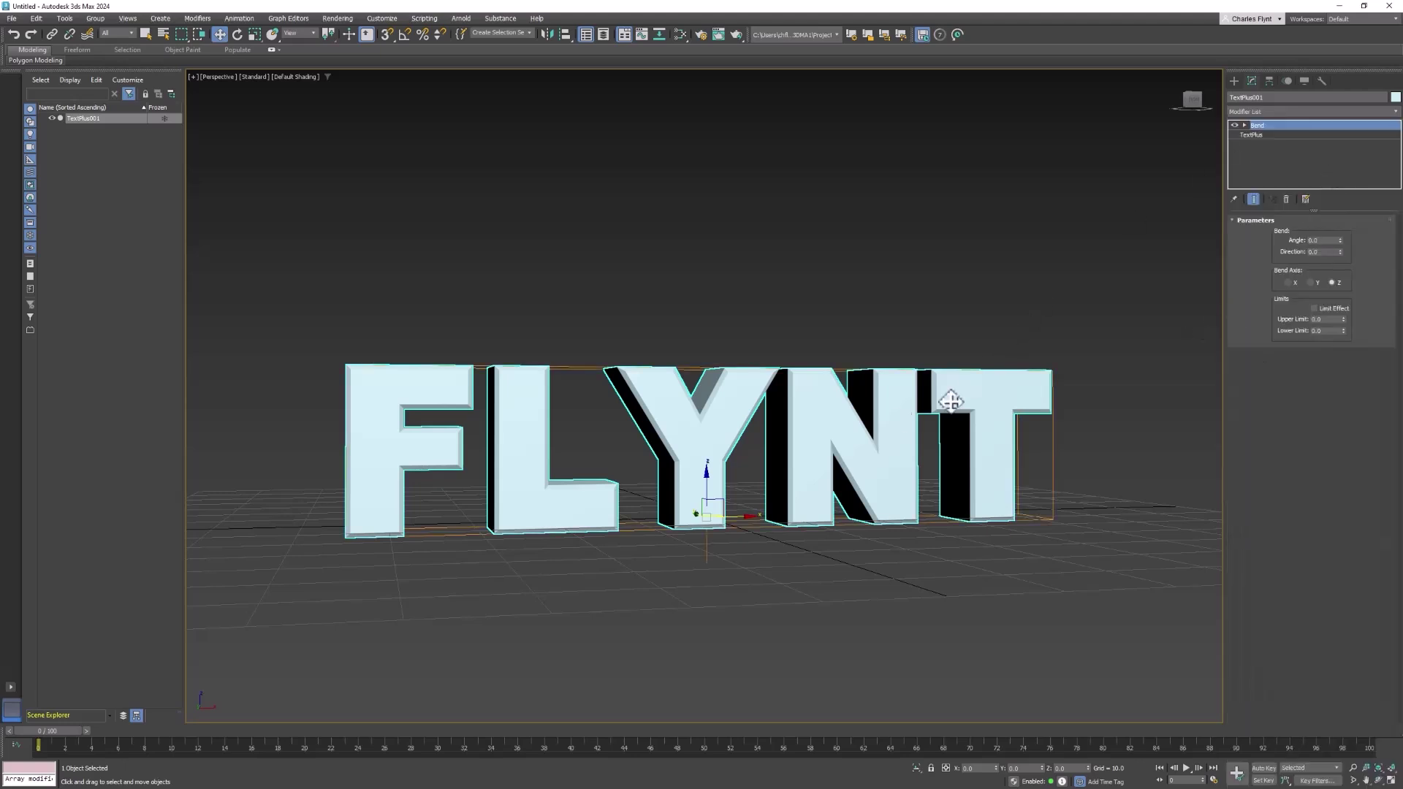
middle_click_drag(998, 444, 1009, 462, "alt")
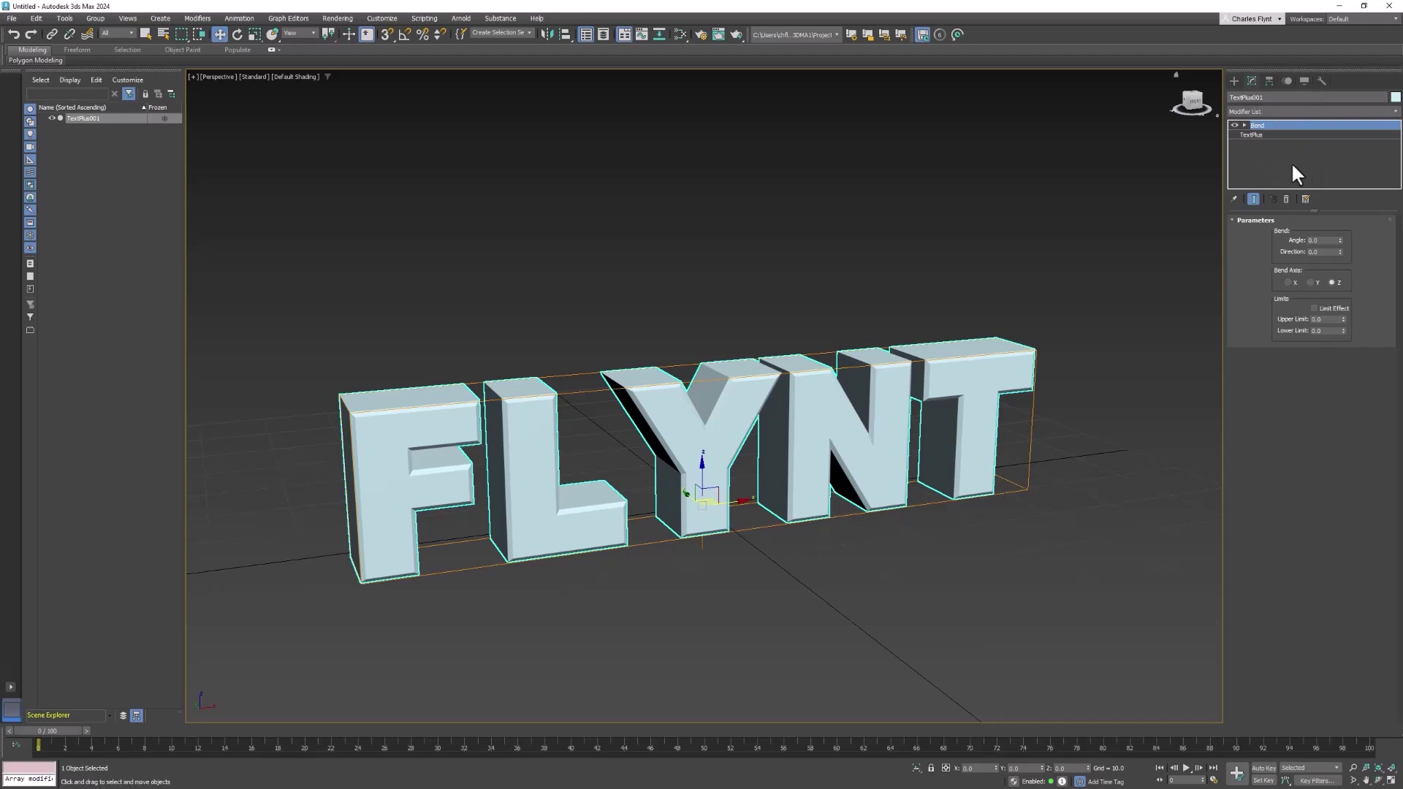
Step: Try moving the Bend gizmo along X, then undo so it stays centred on the text
left_click(1245, 125)
left_click(1267, 134)
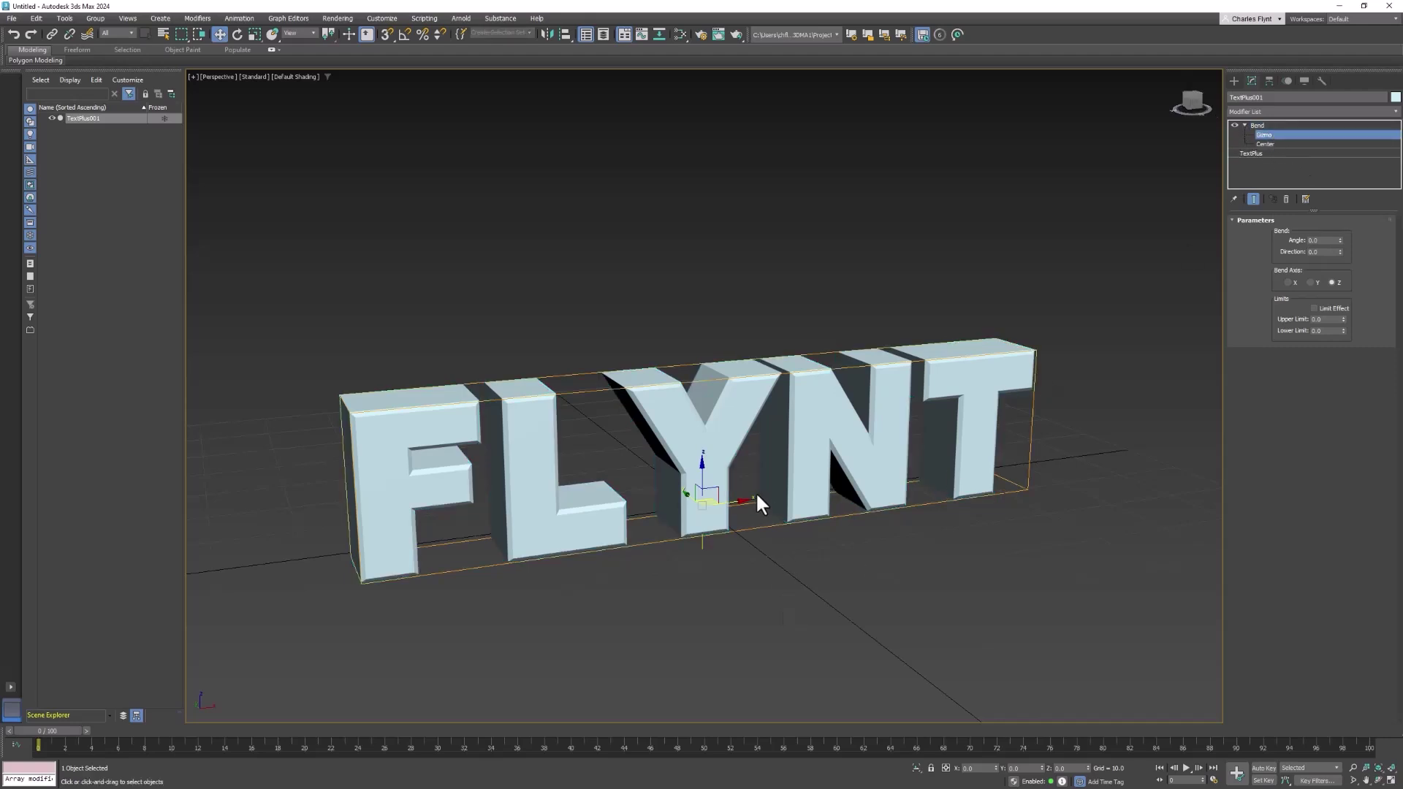
left_click_drag(739, 495, 872, 455)
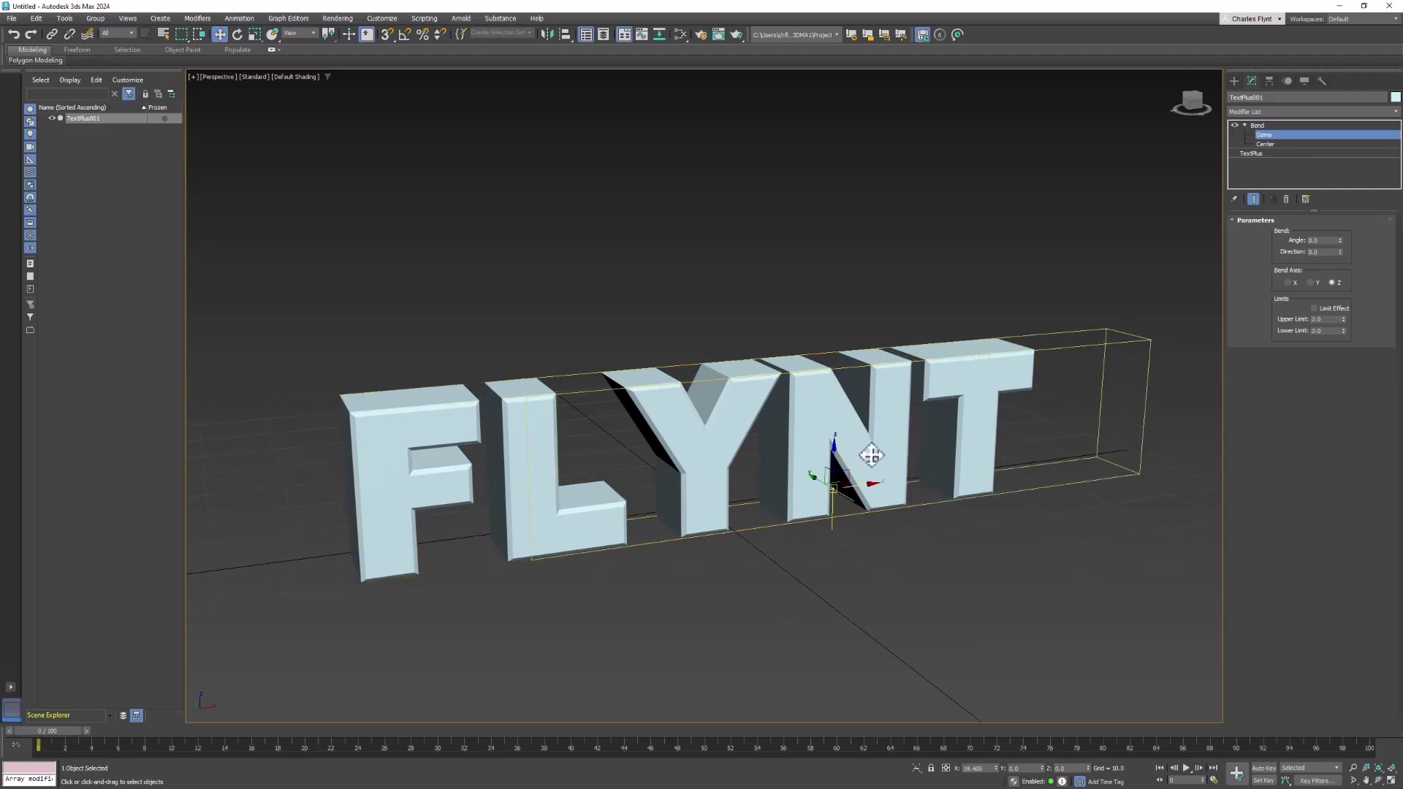
key("ctrl+z")
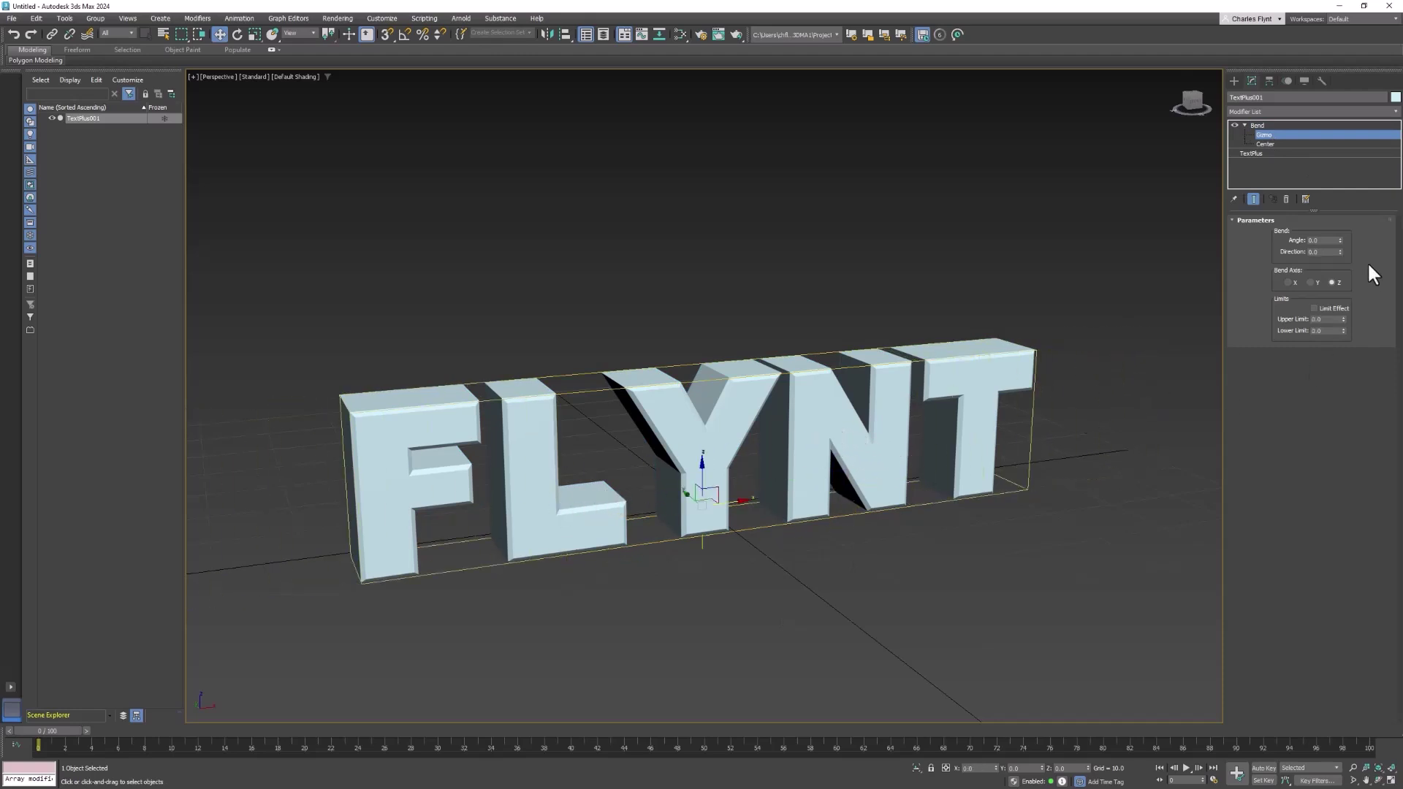
left_click(1296, 126)
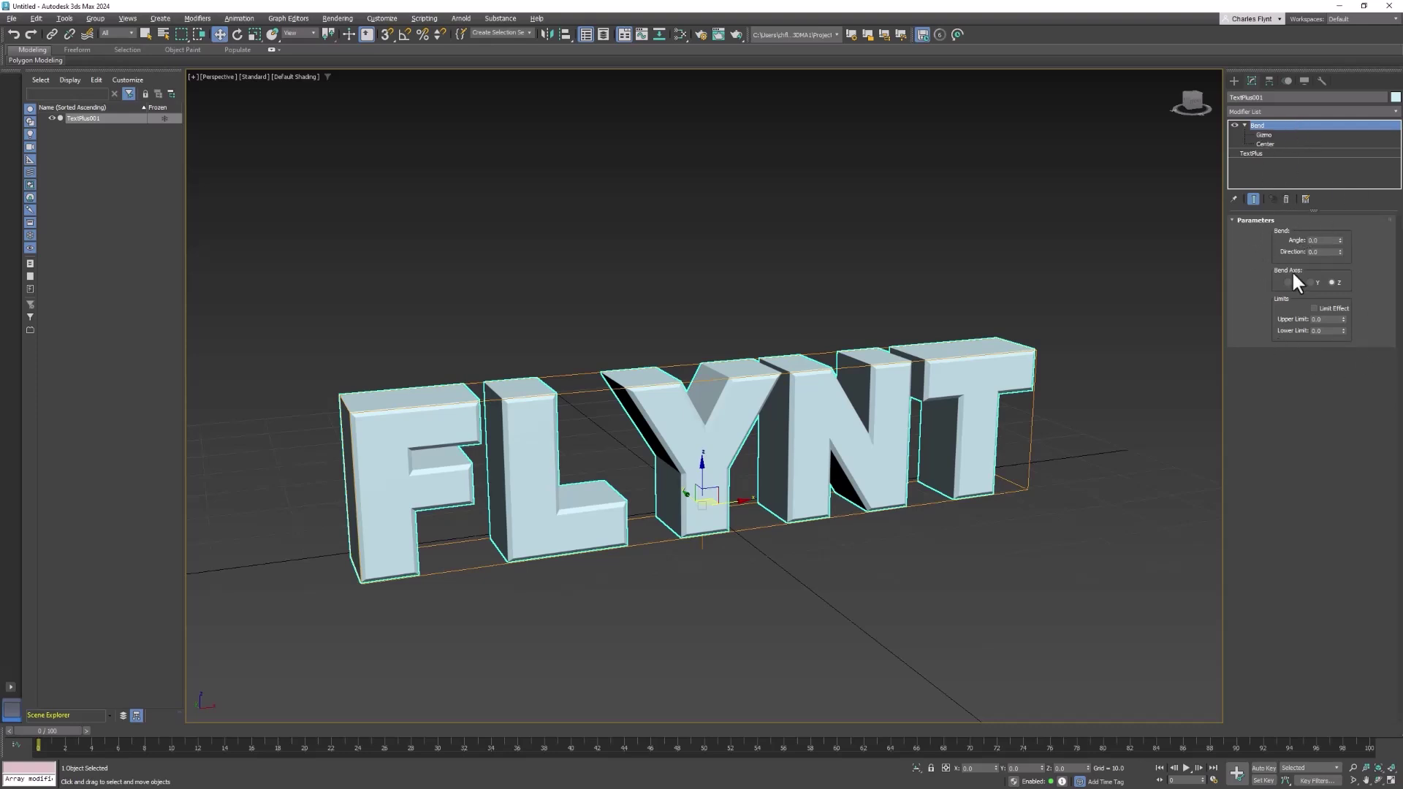
Step: Bend the text on the Y axis with a small positive Angle, after trying 49.5 degrees
left_click(1270, 153)
left_click(1274, 124)
left_click_drag(1339, 241, 1387, 235)
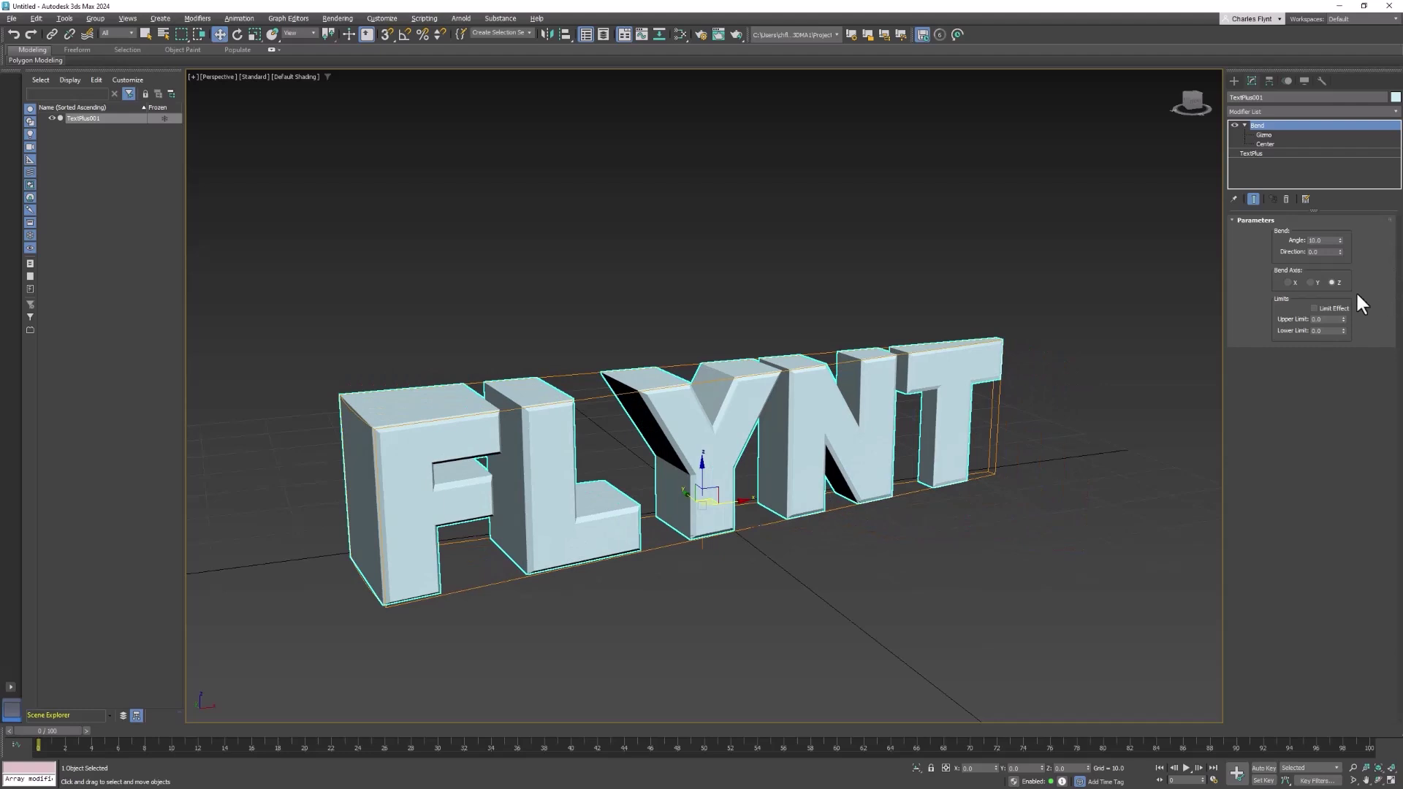
left_click(1310, 283)
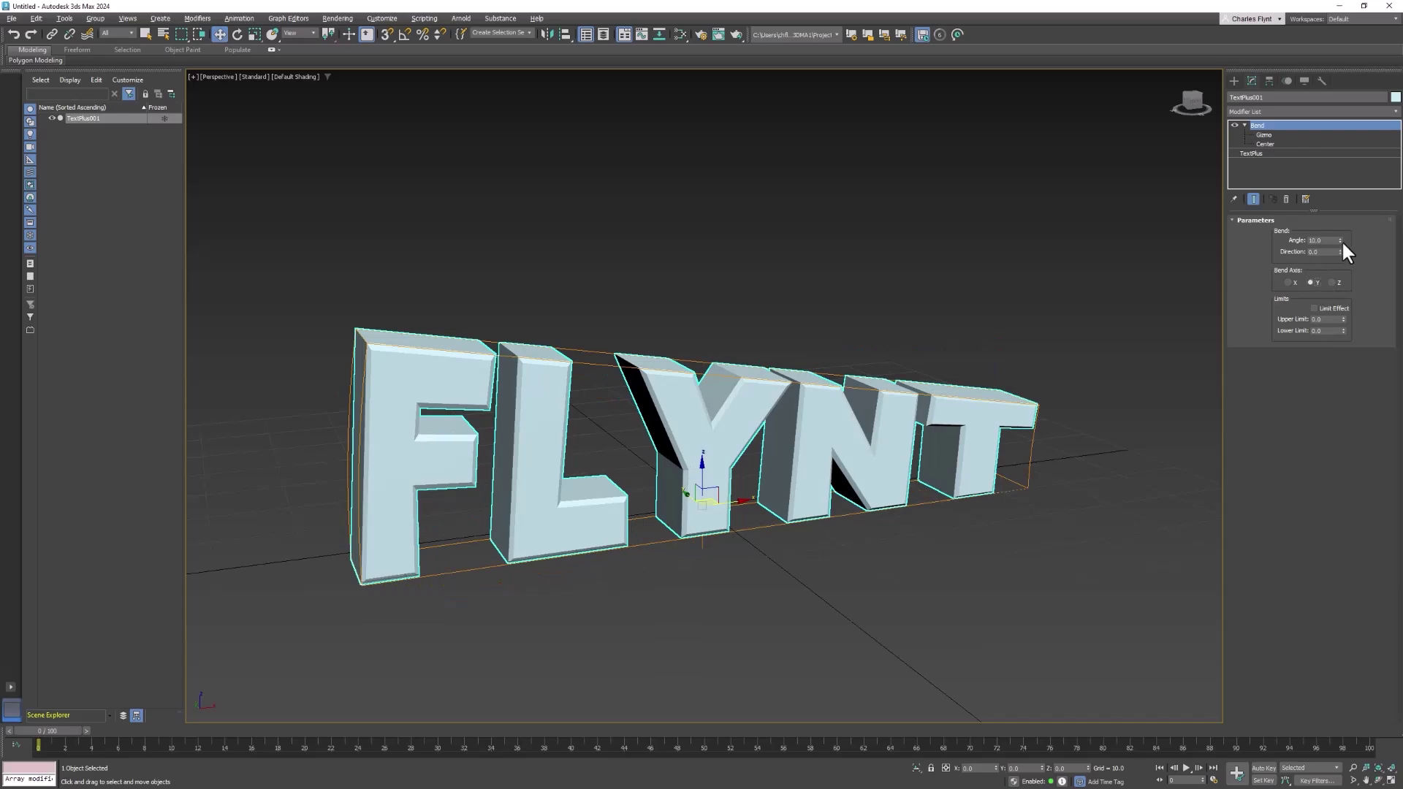
left_click_drag(1340, 240, 1397, 238)
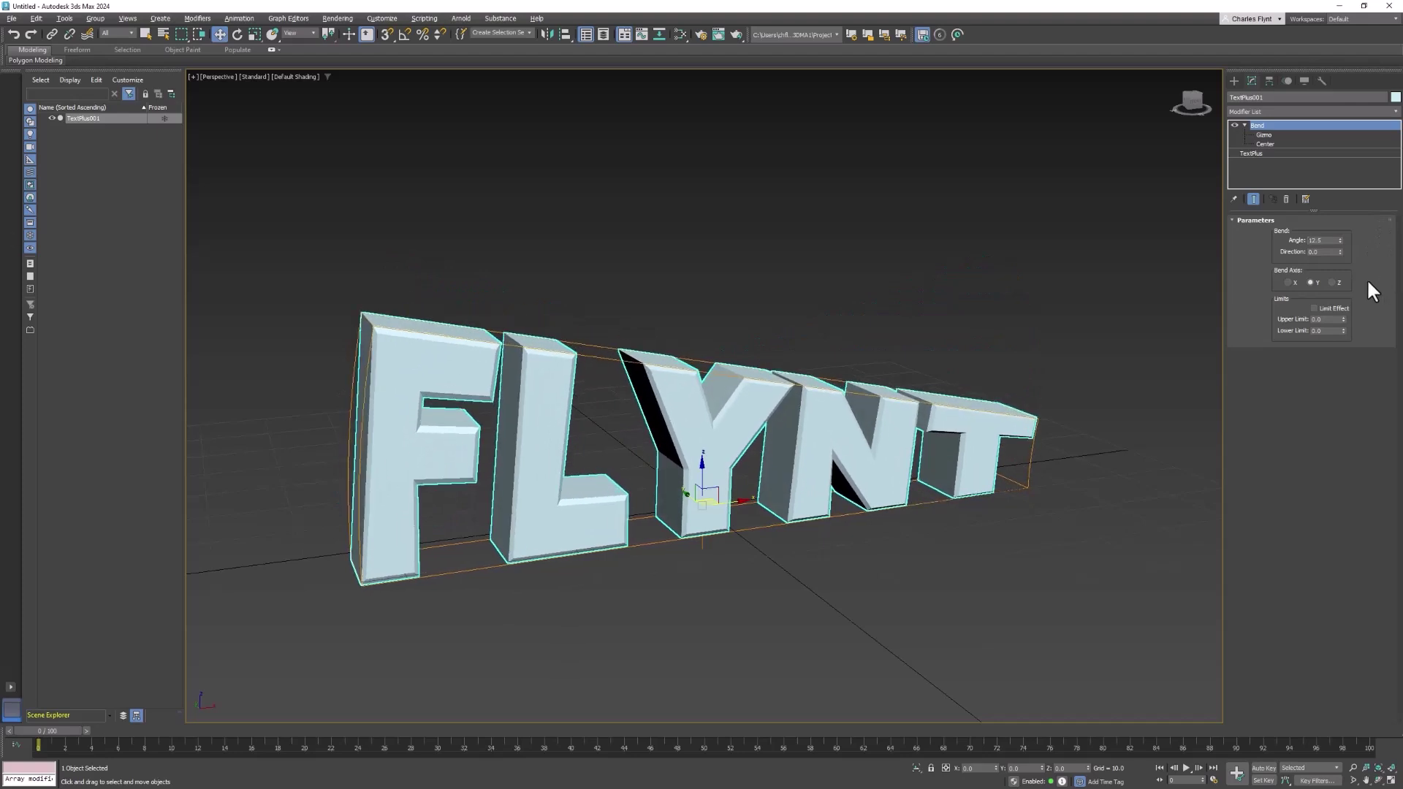
Step: Switch the Bend axis to X, raise the Angle to about 84, and reset Direction to 0
left_click(1289, 283)
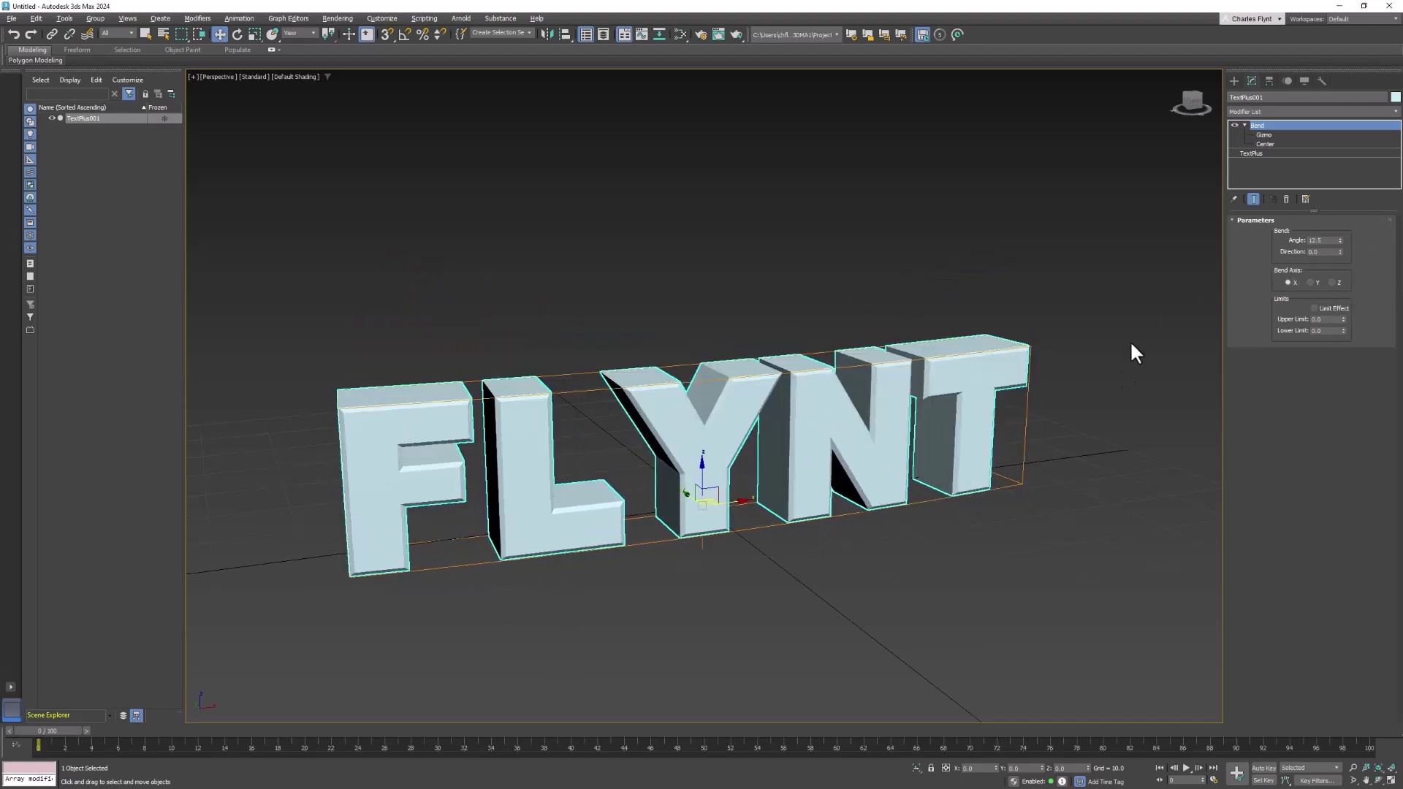
left_click(625, 499)
left_click(620, 501)
middle_click_drag(620, 501, 623, 556, "alt")
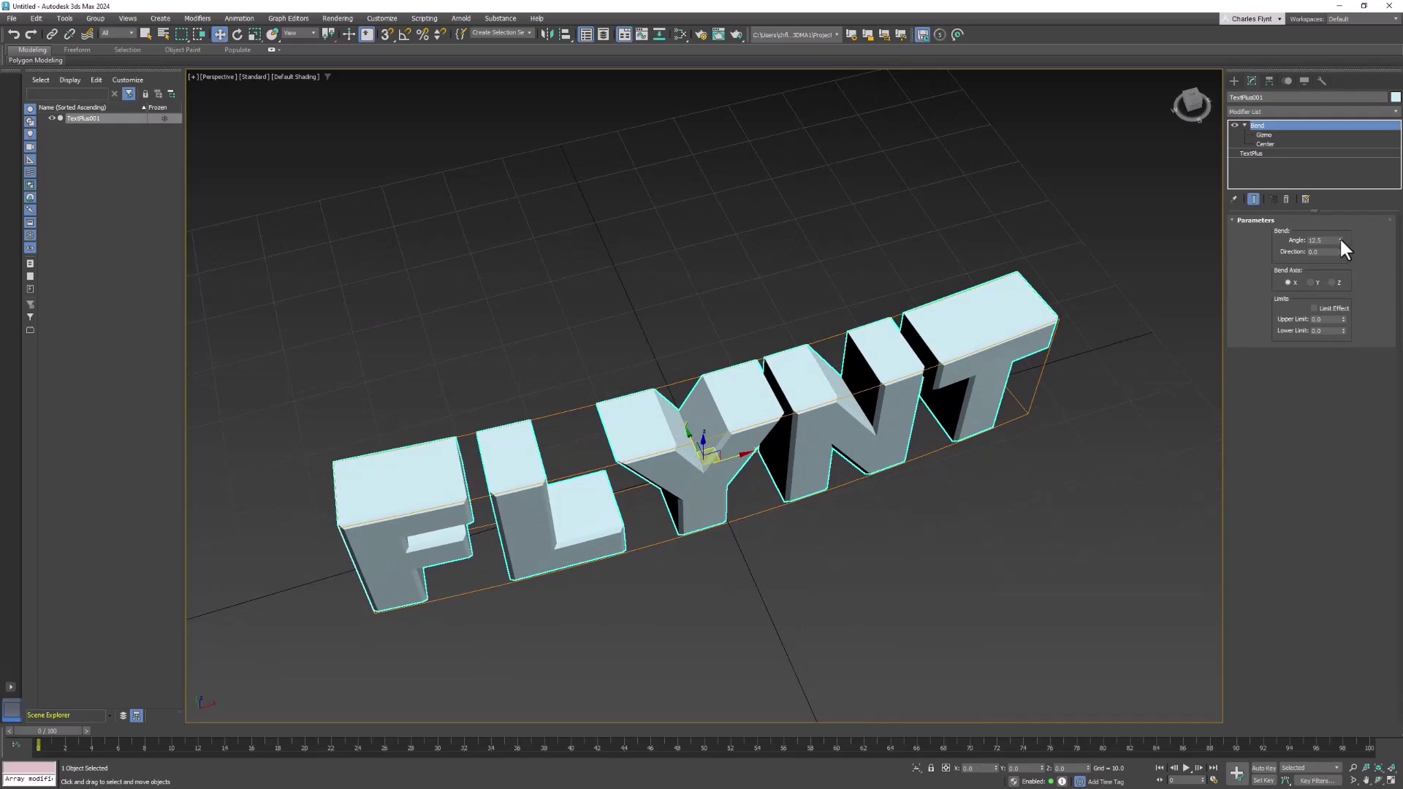
left_click_drag(1340, 240, 7, 520)
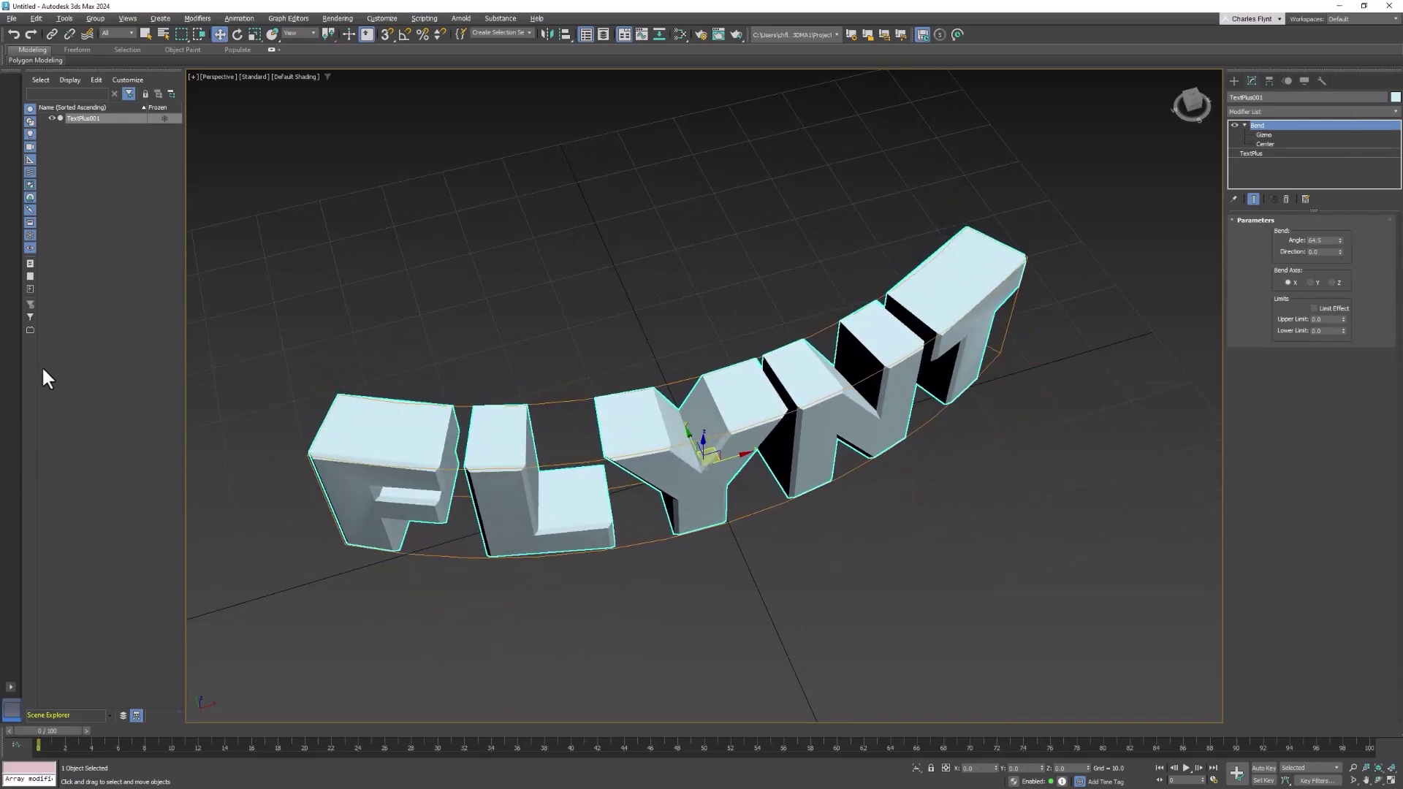
middle_click_drag(748, 537, 769, 470, "alt")
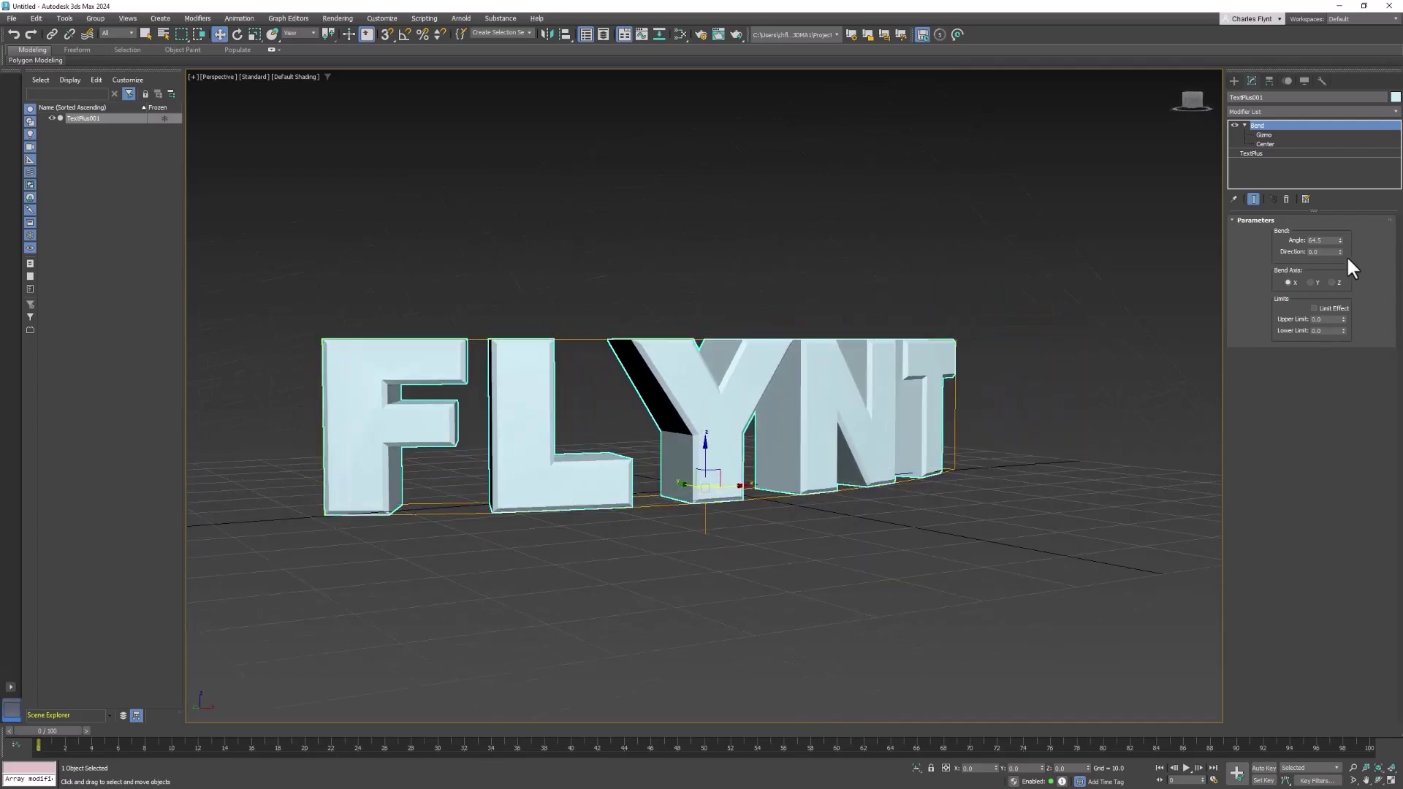
mouse_move(1339, 252)
left_mouse_down()
mouse_move(1354, 228)
mouse_move(1364, 88)
mouse_move(14, 241)
mouse_move(15, 302)
mouse_move(7, 191)
mouse_move(11, 290)
mouse_move(1331, 241)
left_mouse_up()
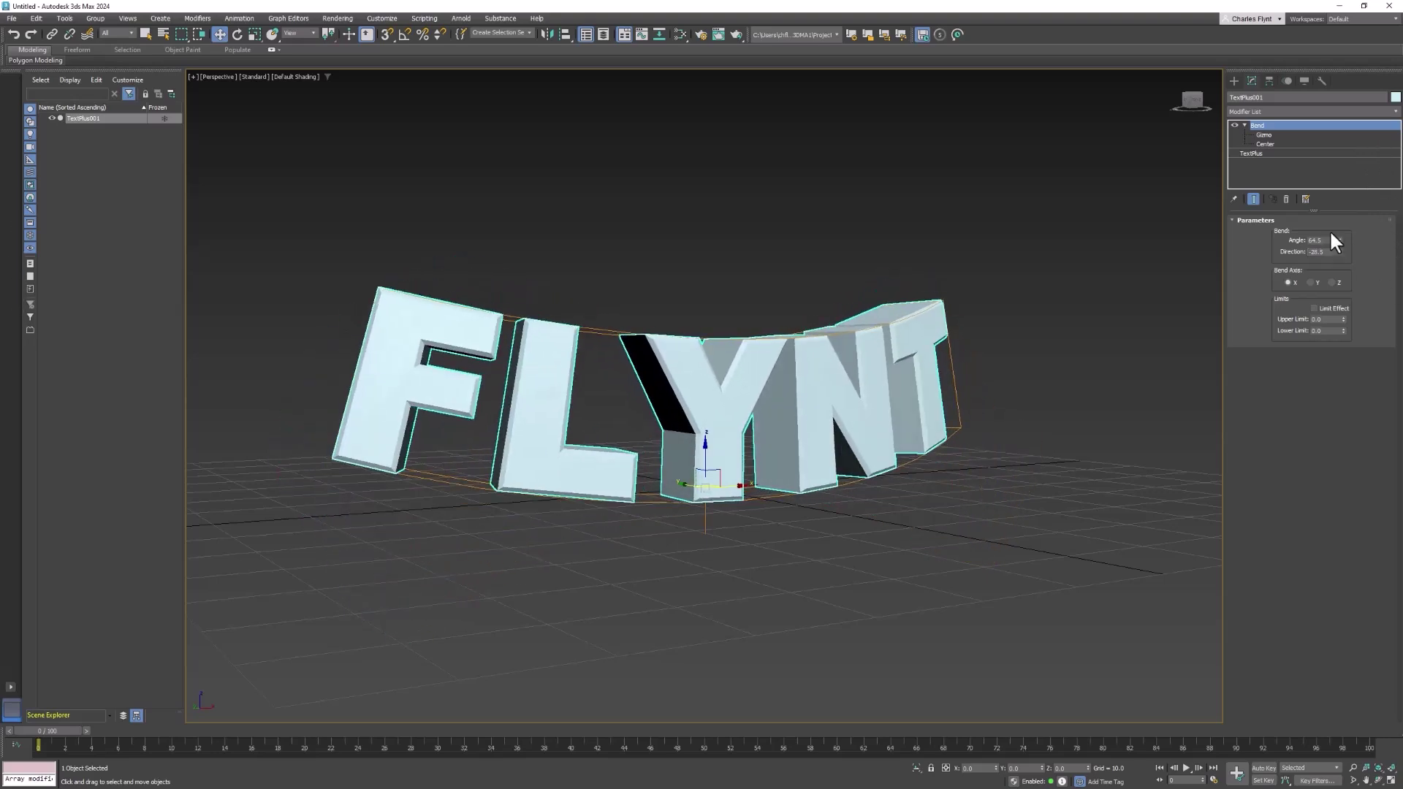
right_click(1339, 252)
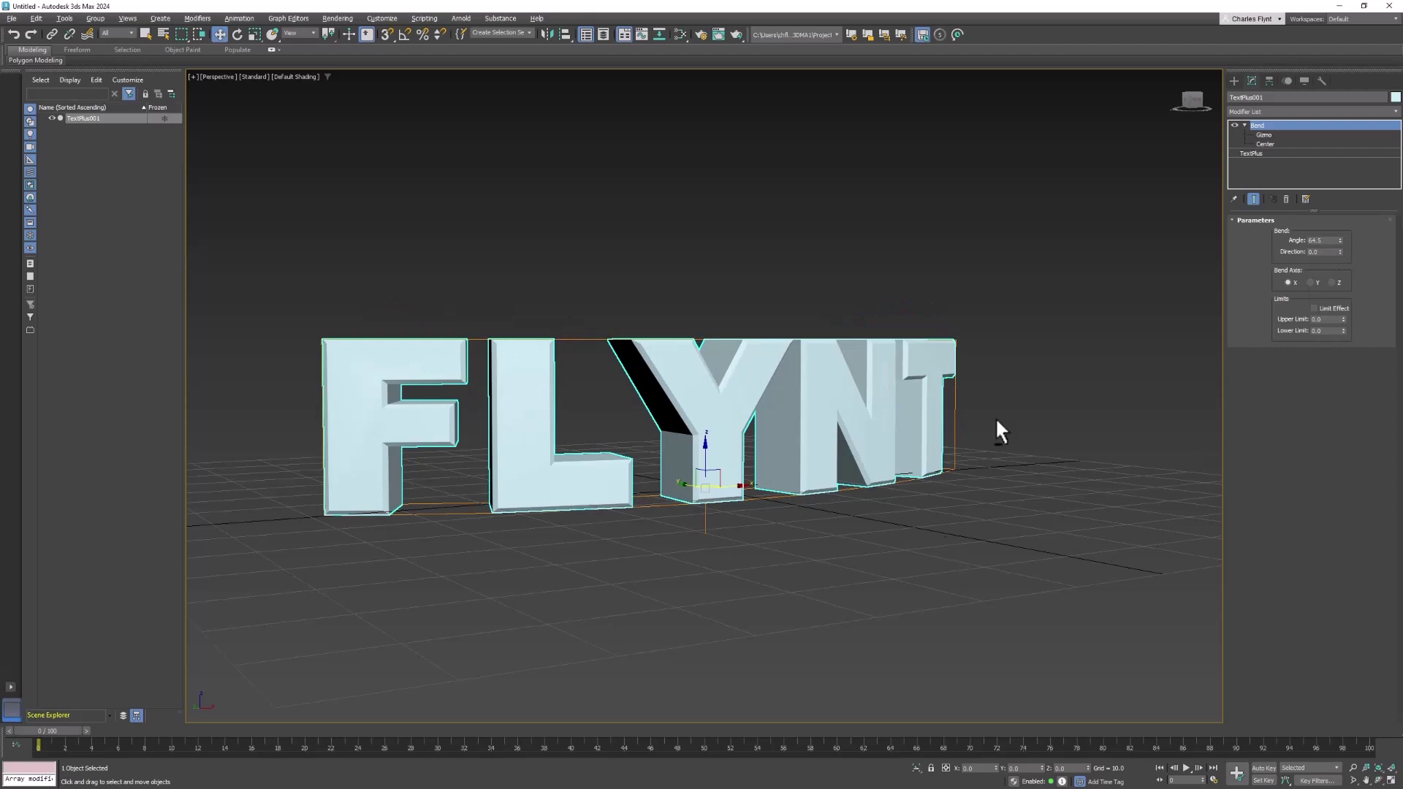
Step: Set the Bend Upper Limit to 37.21, then leave Limit Effect unchecked for a uniform arc
middle_click_drag(999, 431, 979, 464, "alt")
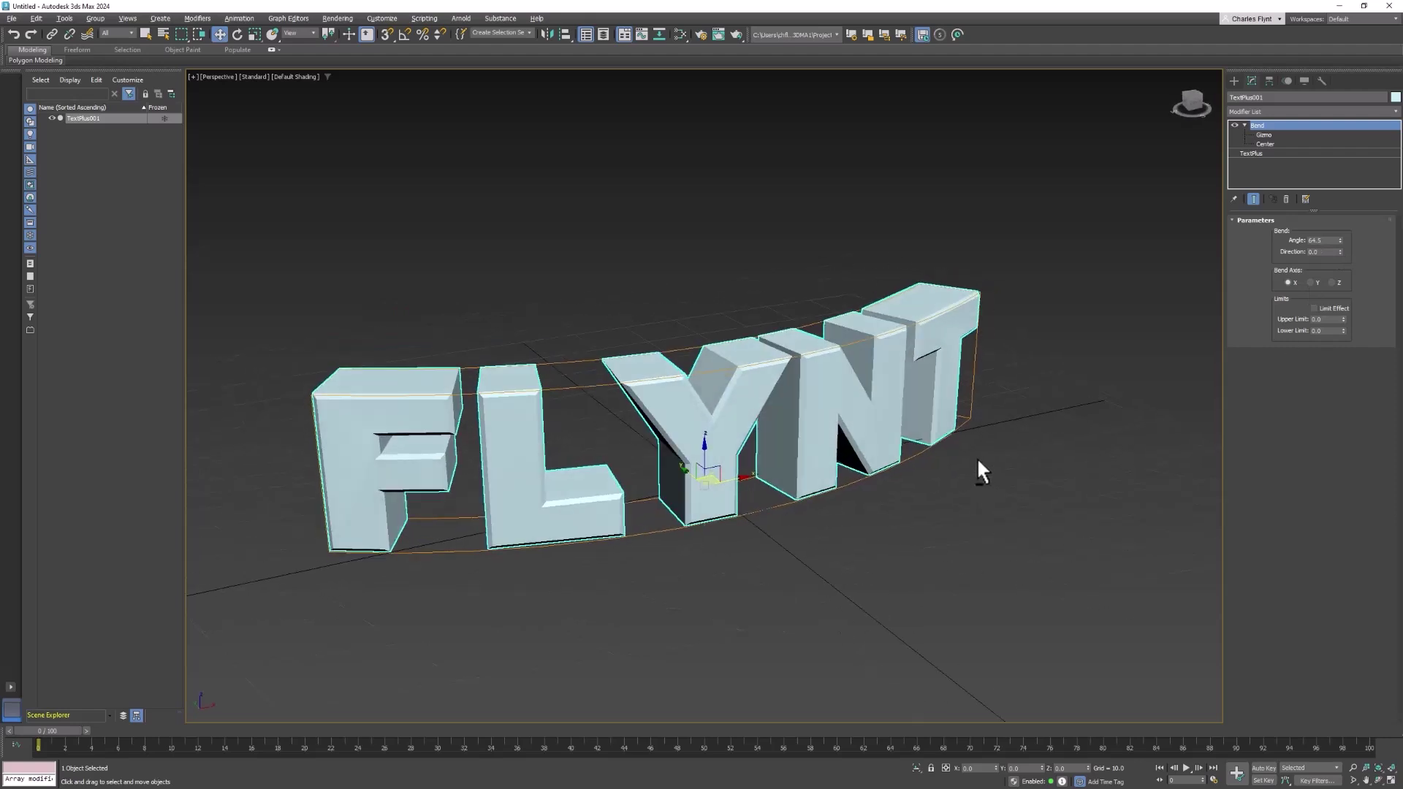
left_click(1313, 308)
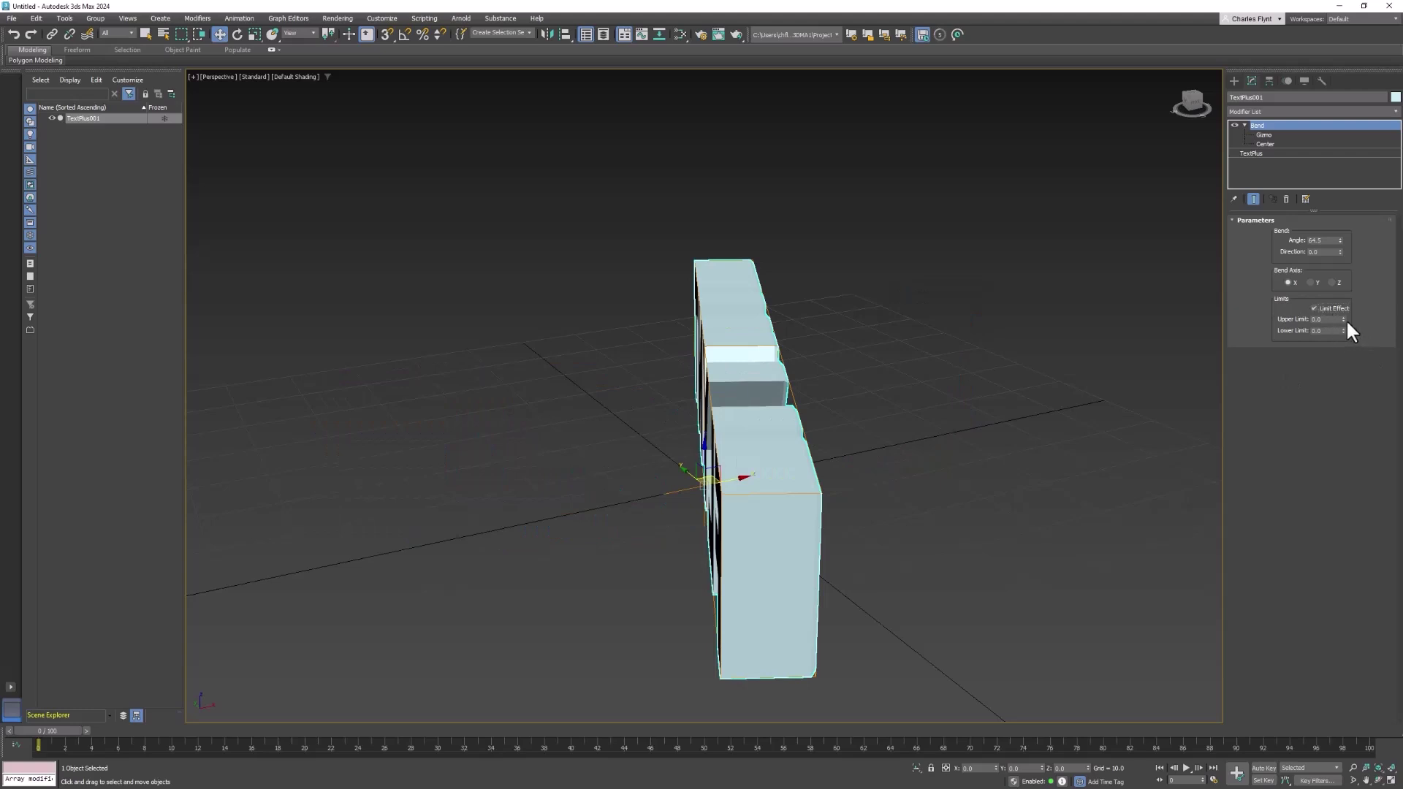
left_click_drag(1343, 320, 448, 714)
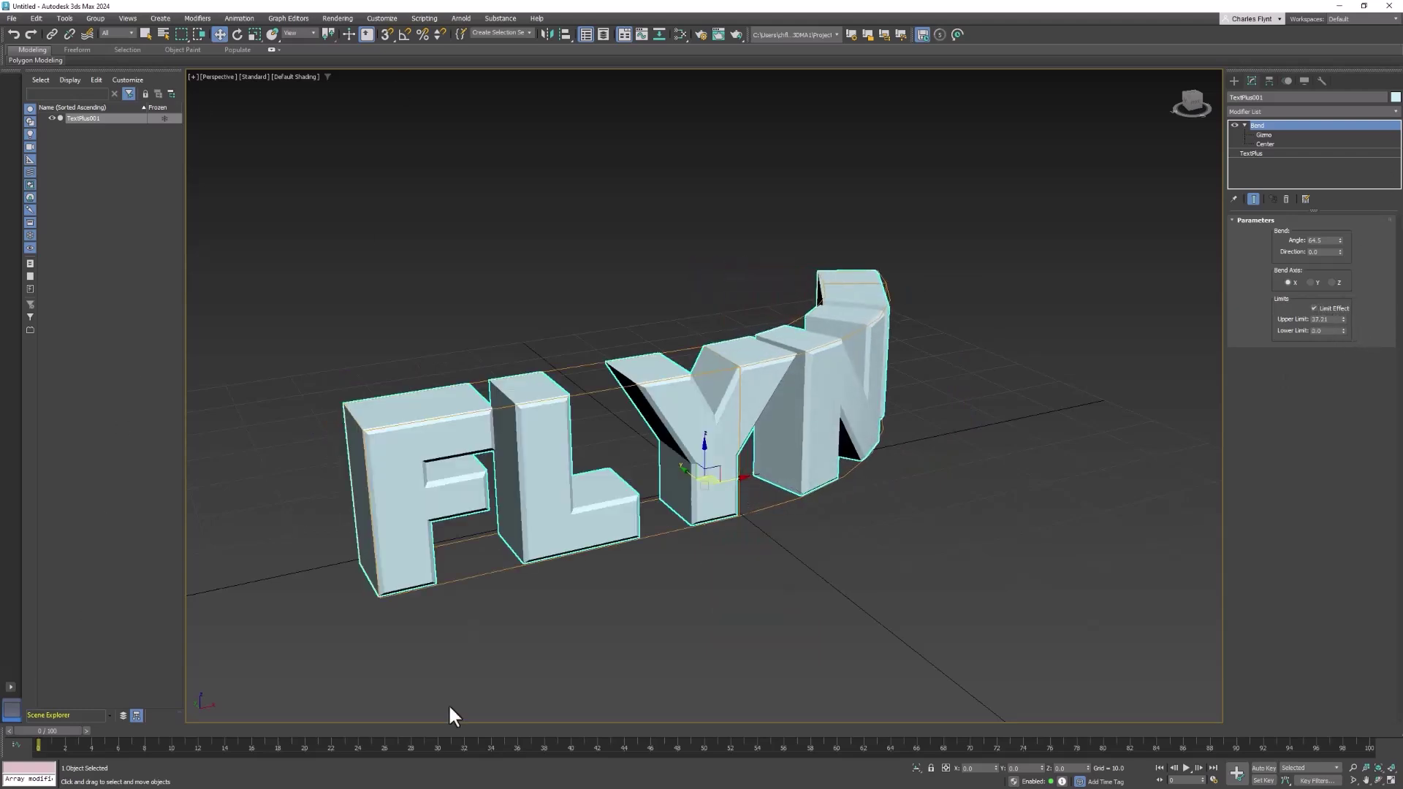
middle_click_drag(569, 391, 542, 482, "alt")
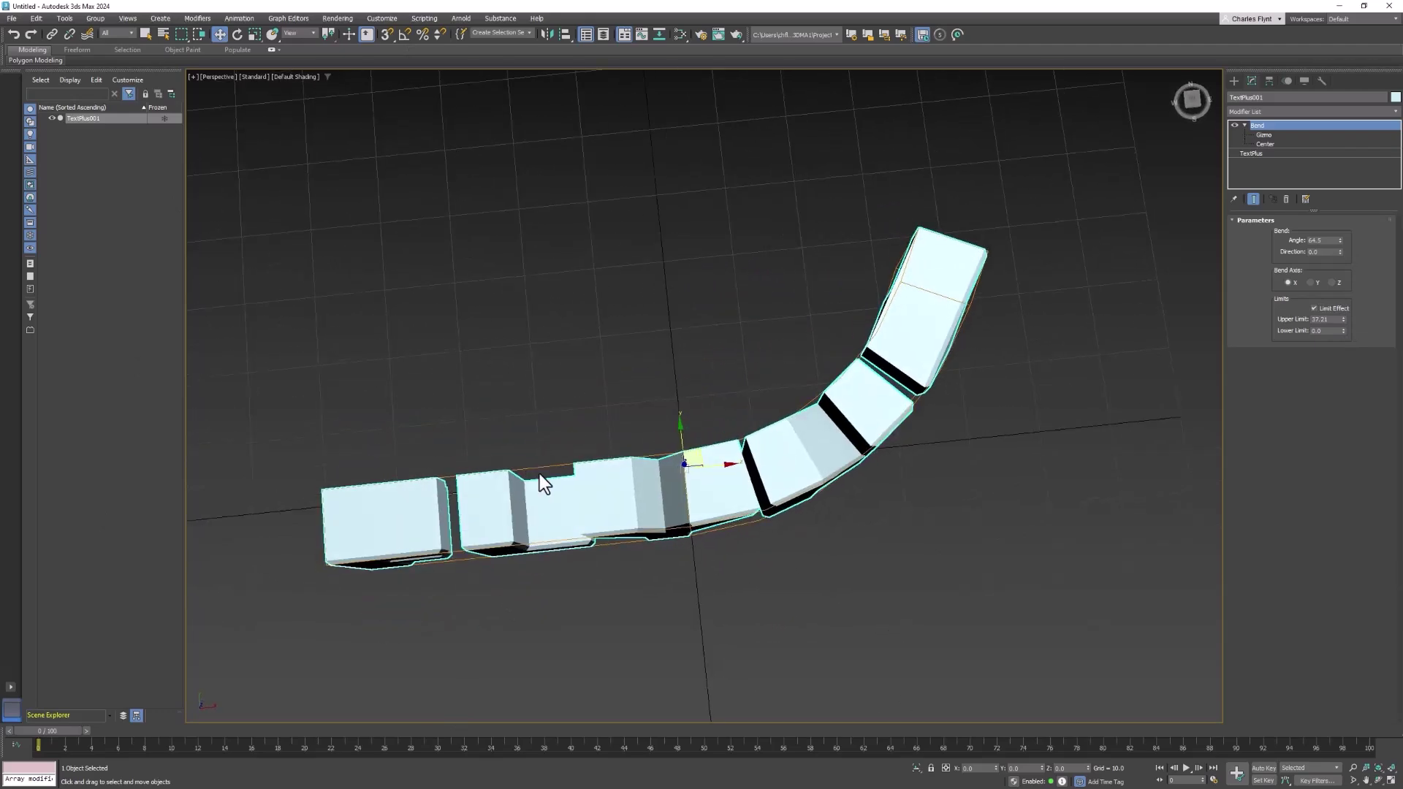
left_click(1313, 309)
left_click(1314, 309)
key("shift+z")
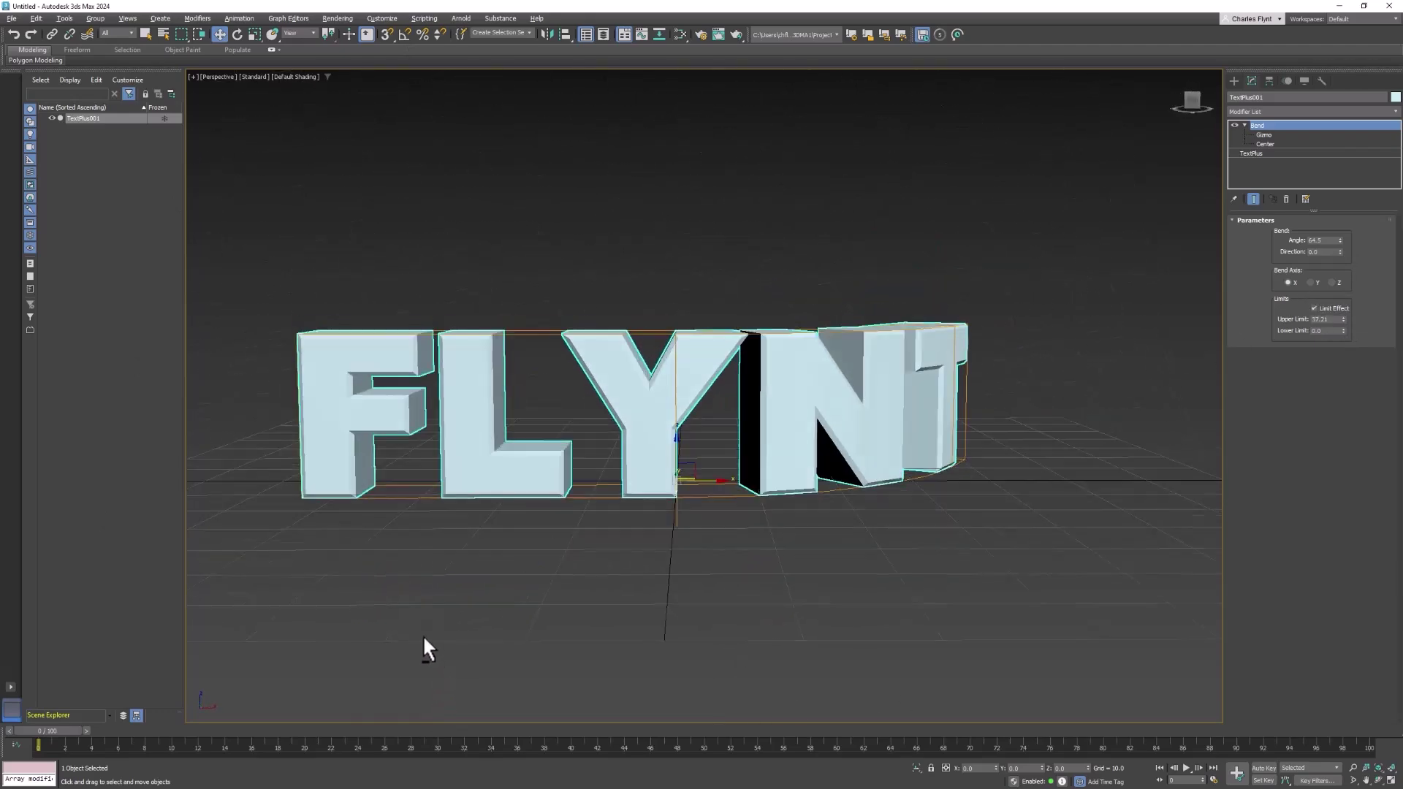
middle_click_drag(422, 634, 408, 681, "alt")
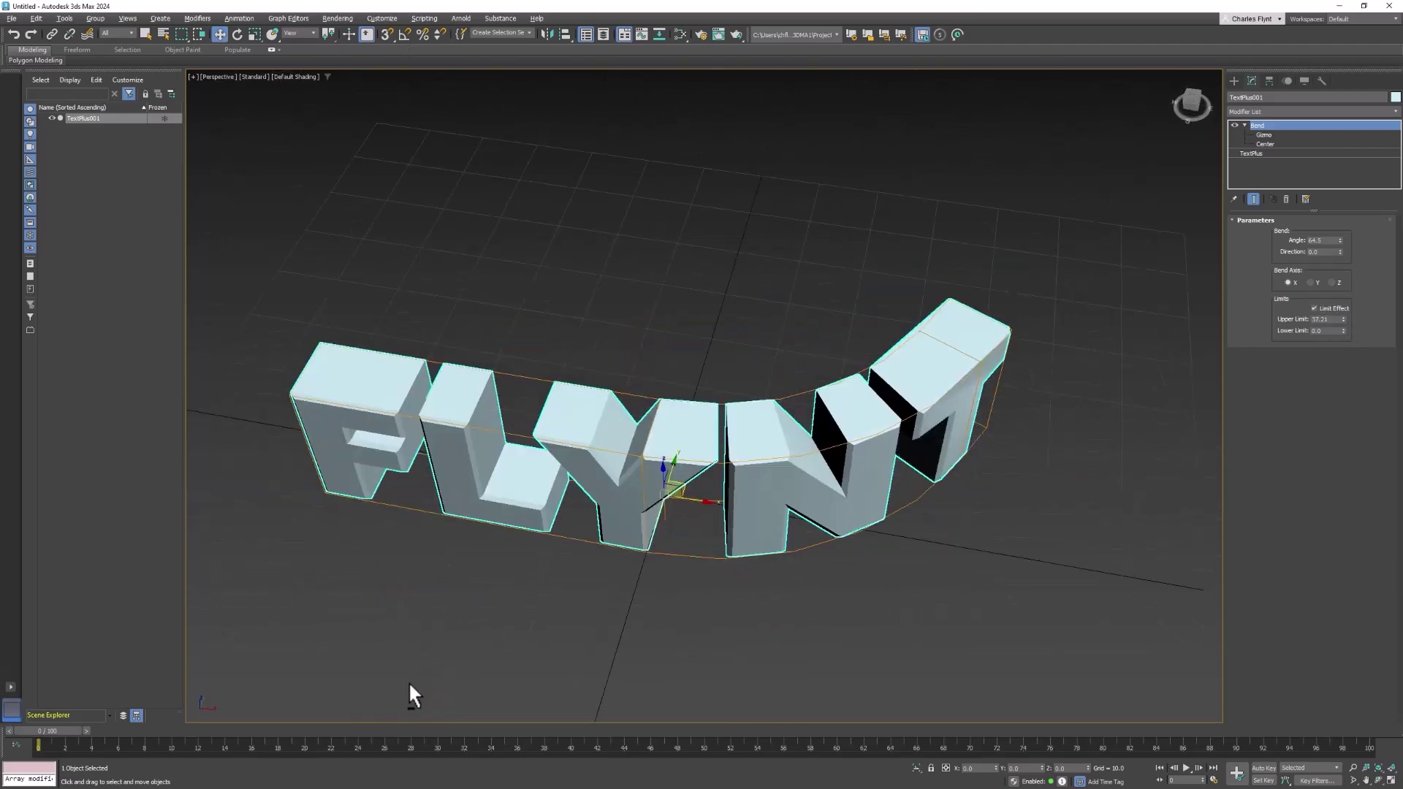
left_click(1313, 309)
mouse_move(869, 602)
middle_mouse_down("alt")
mouse_move(892, 616)
mouse_move(943, 566)
mouse_move(893, 596)
middle_mouse_up("alt")
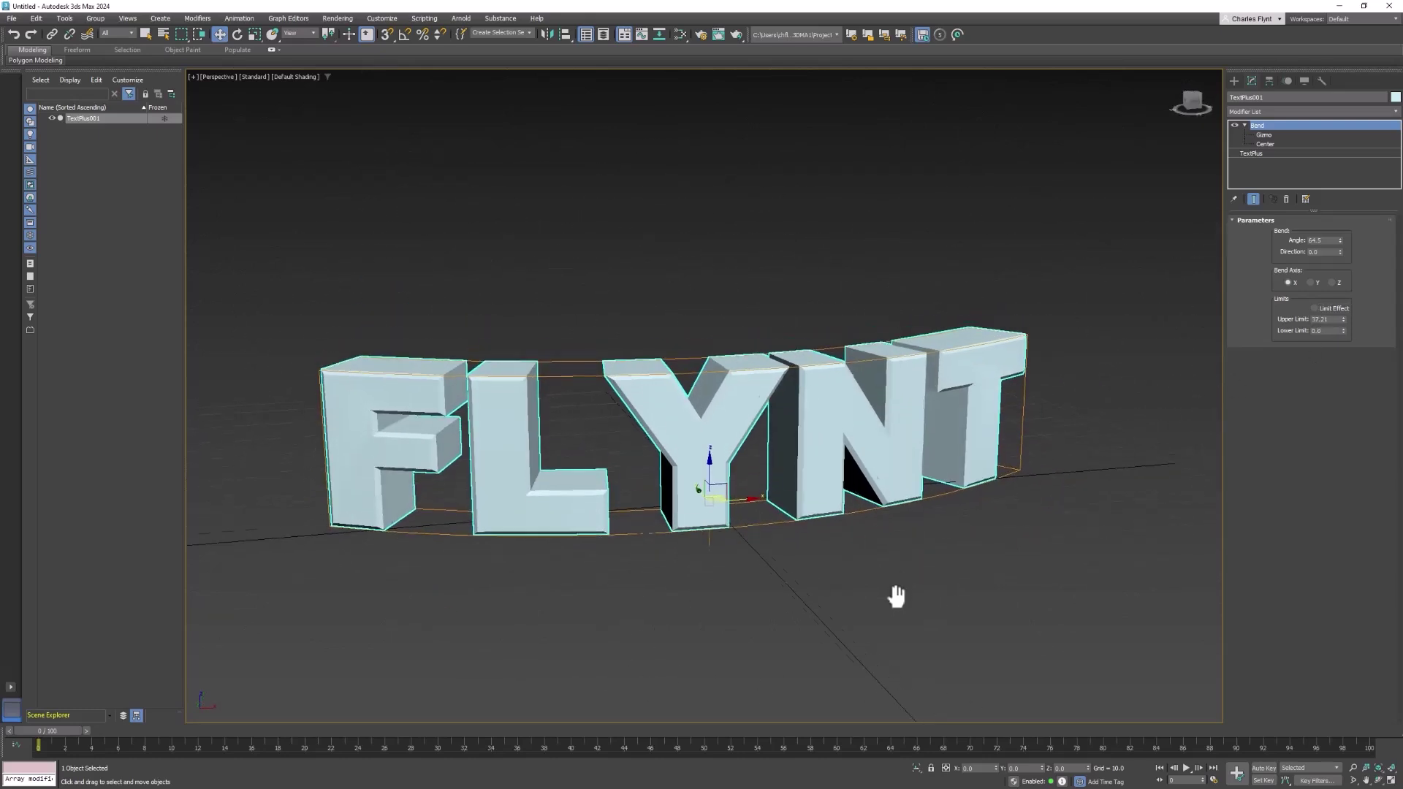
left_click(1269, 135)
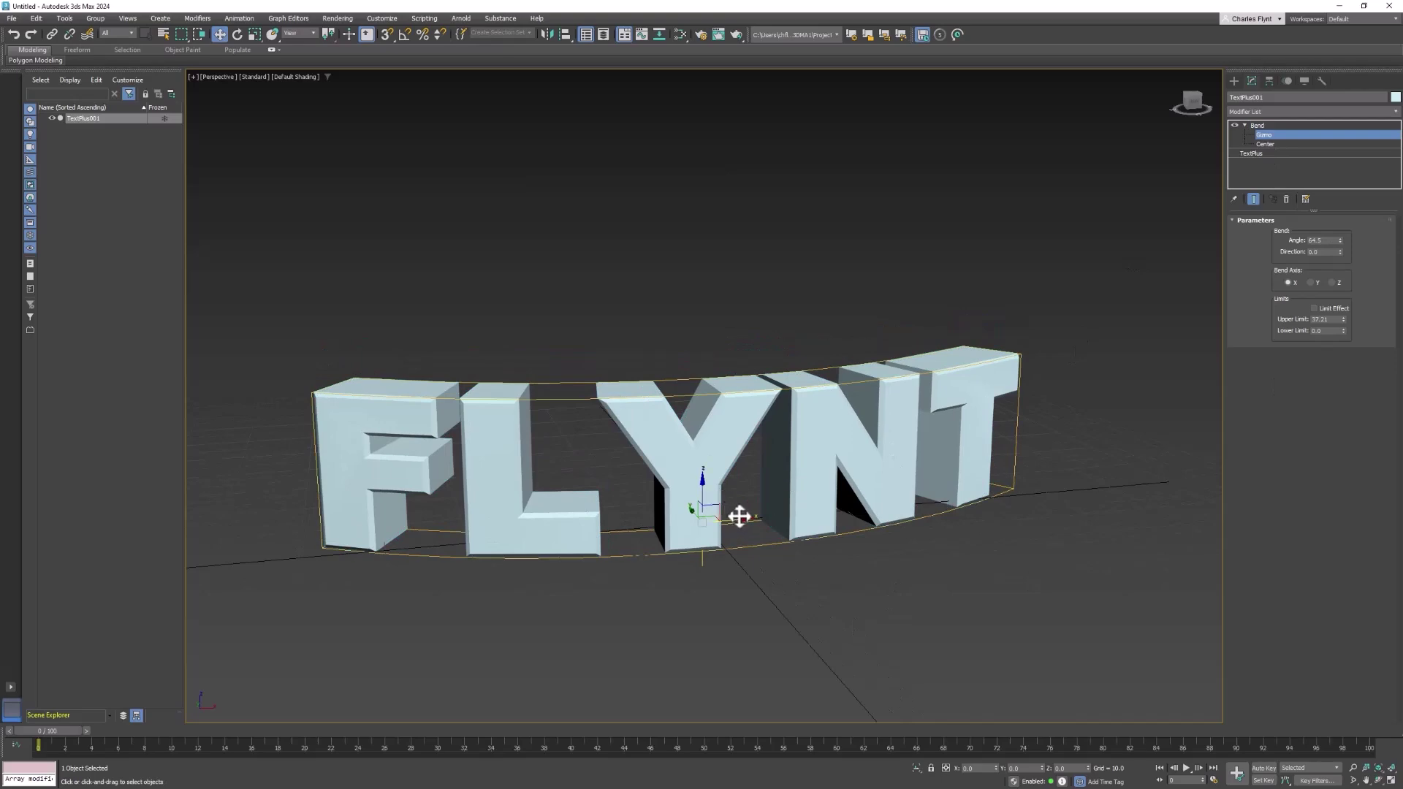
left_click_drag(736, 515, 863, 402)
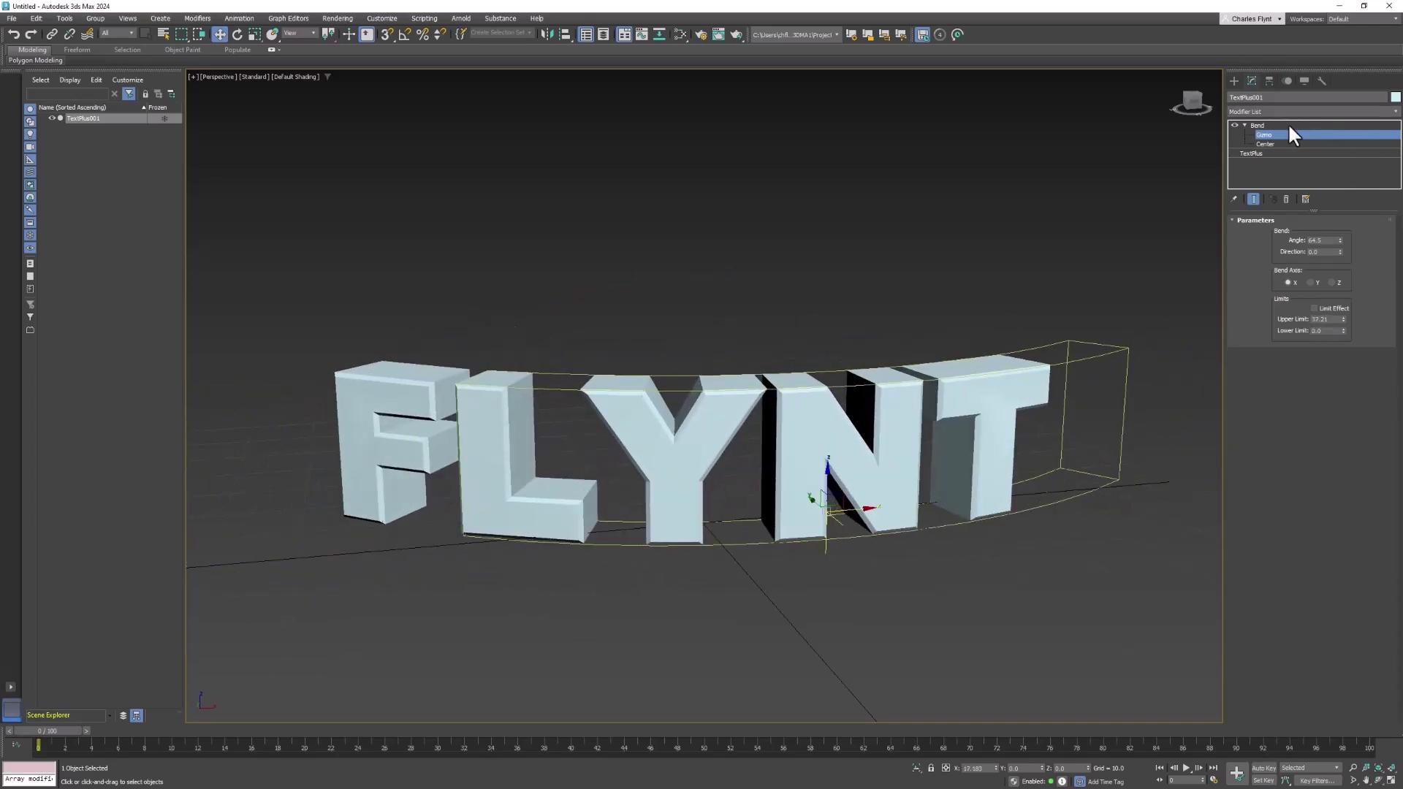
key("ctrl+z")
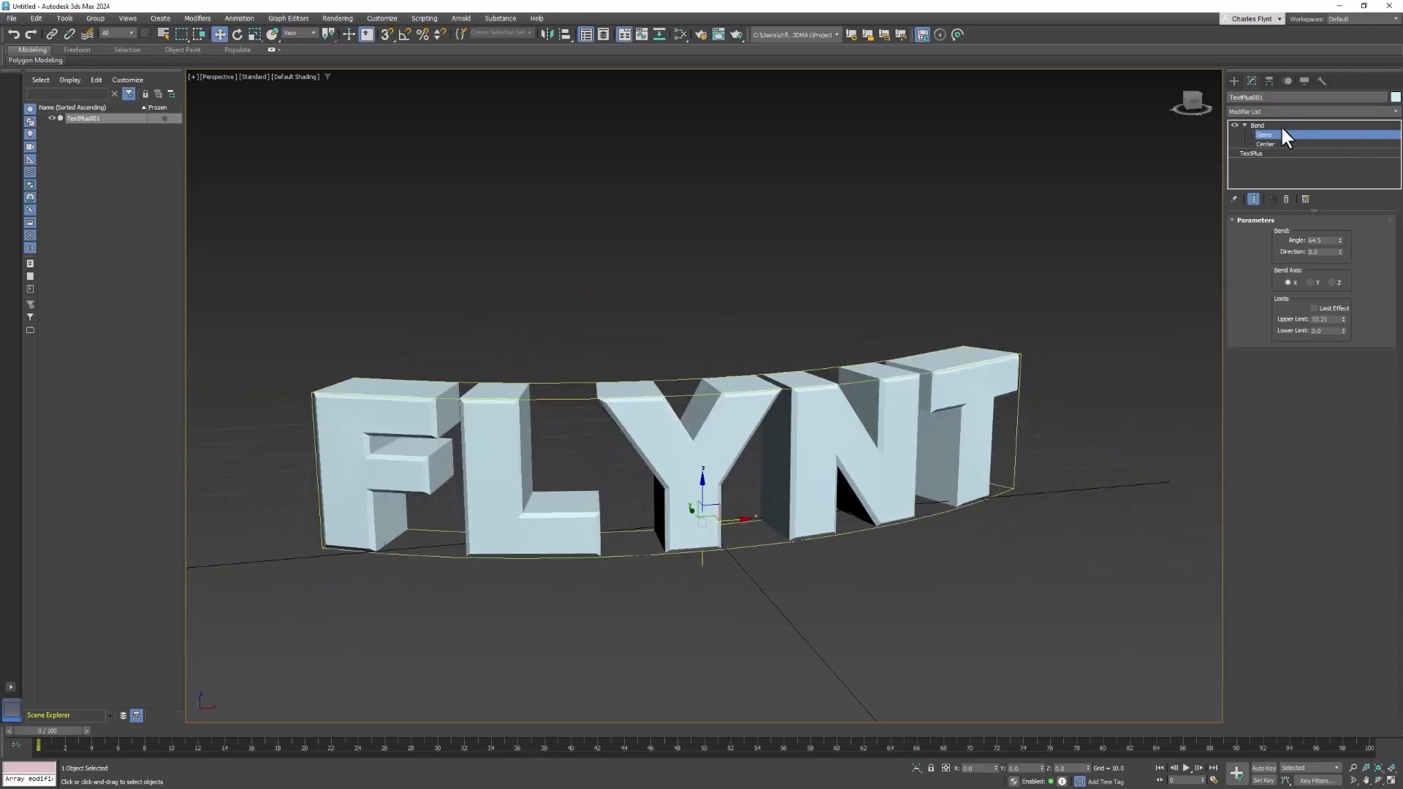
left_click(1280, 123)
left_click(1242, 123)
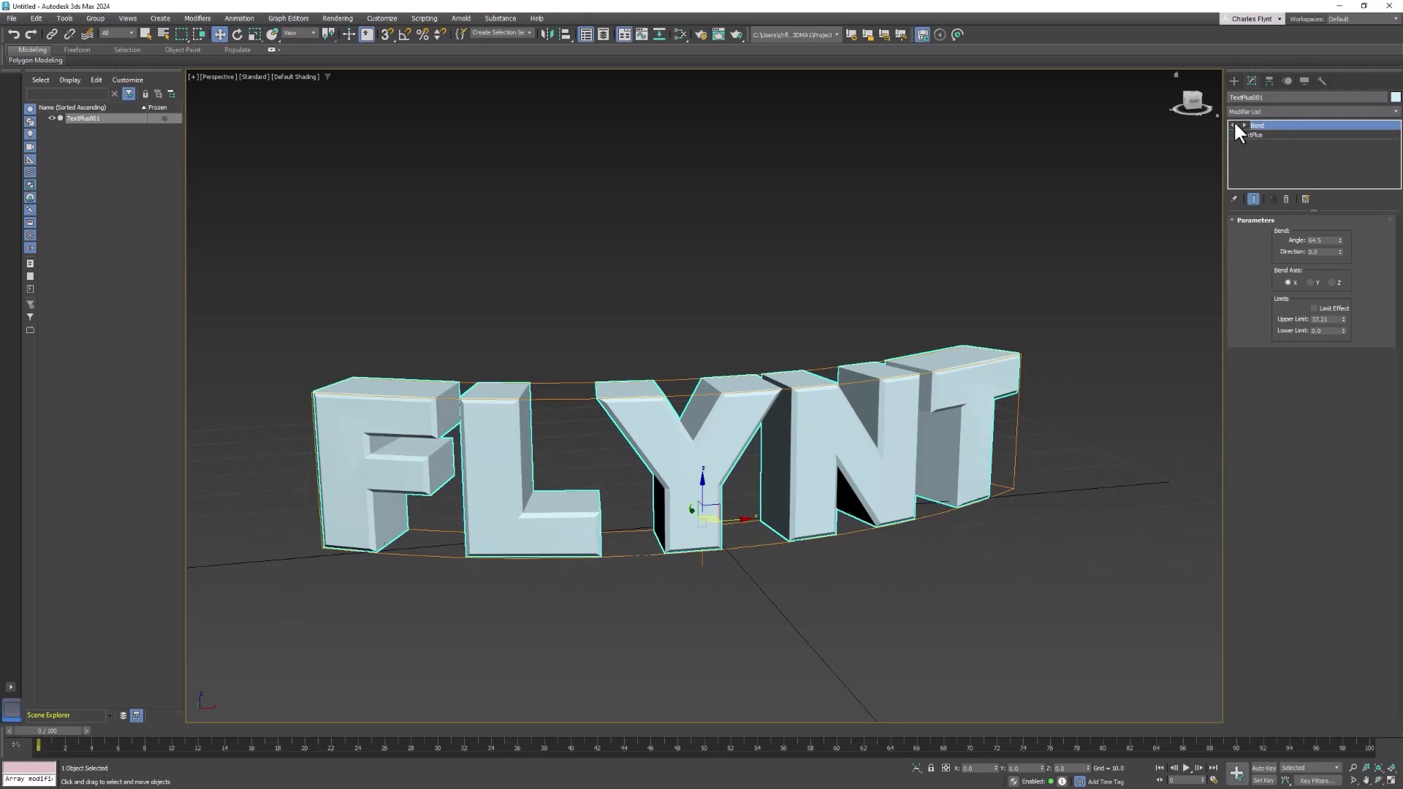
left_click(1233, 125)
left_click(1233, 124)
left_click(1233, 124)
left_click(1234, 125)
left_click(1234, 125)
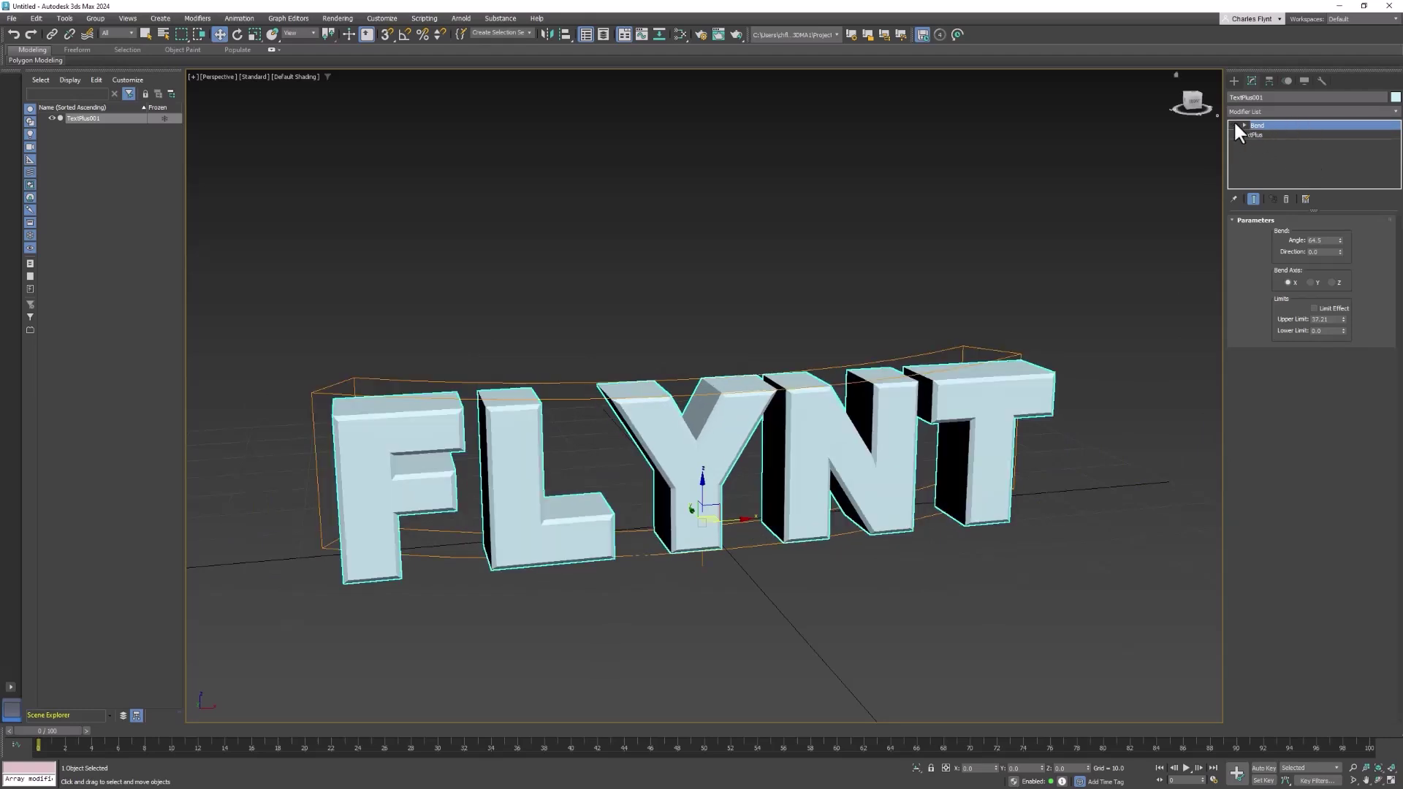
left_click(1233, 124)
left_click(1234, 125)
left_click(1233, 124)
left_click(1233, 125)
left_click(1233, 124)
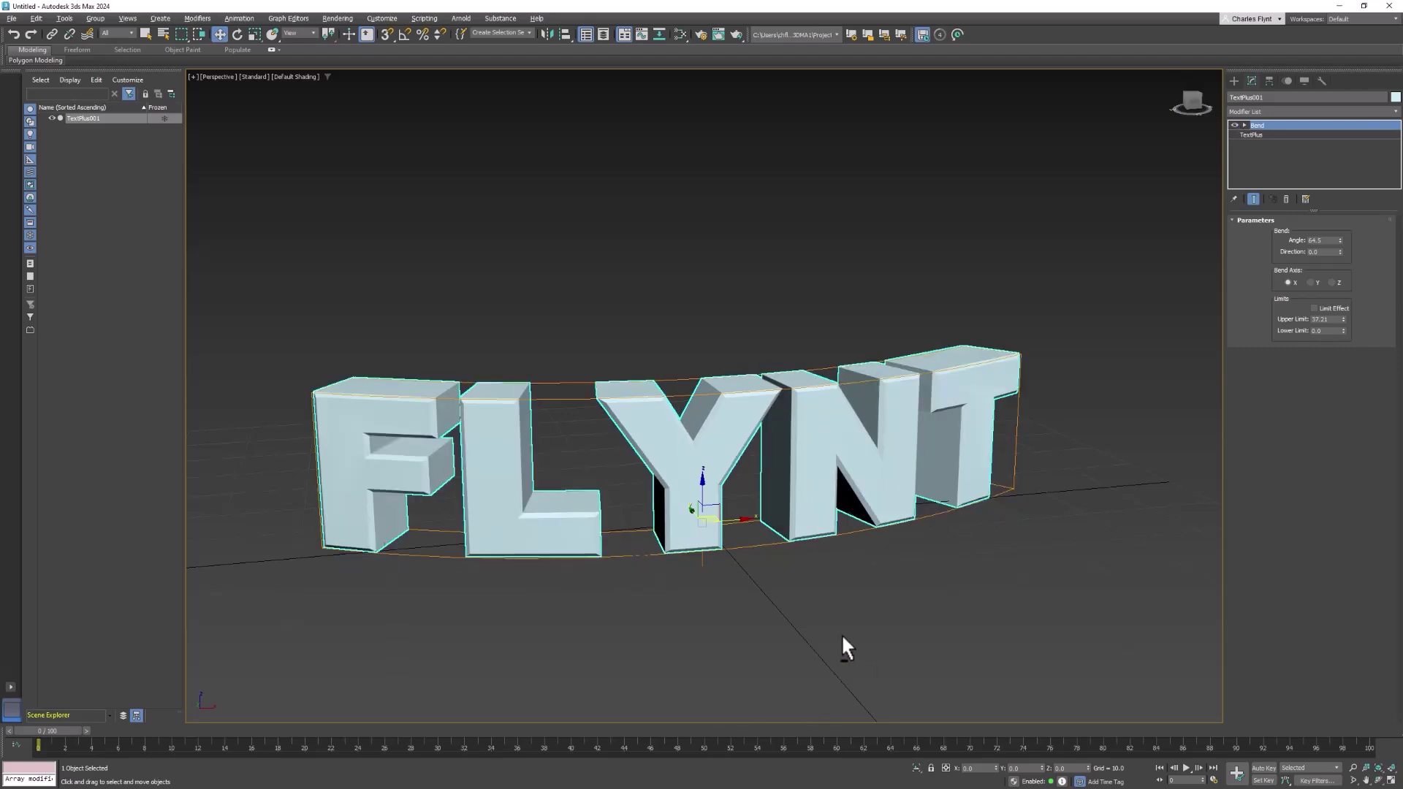
middle_click_drag(840, 634, 874, 554, "alt")
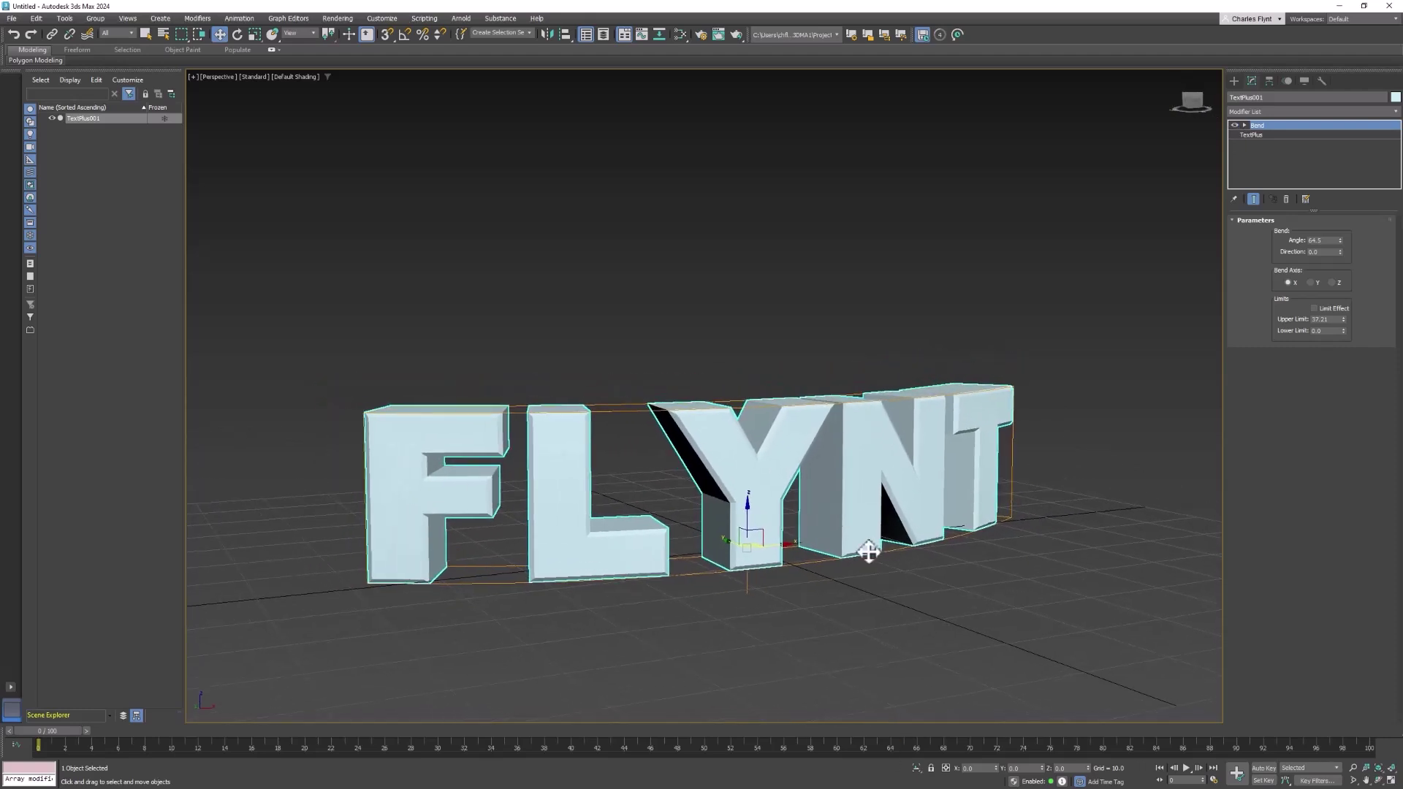